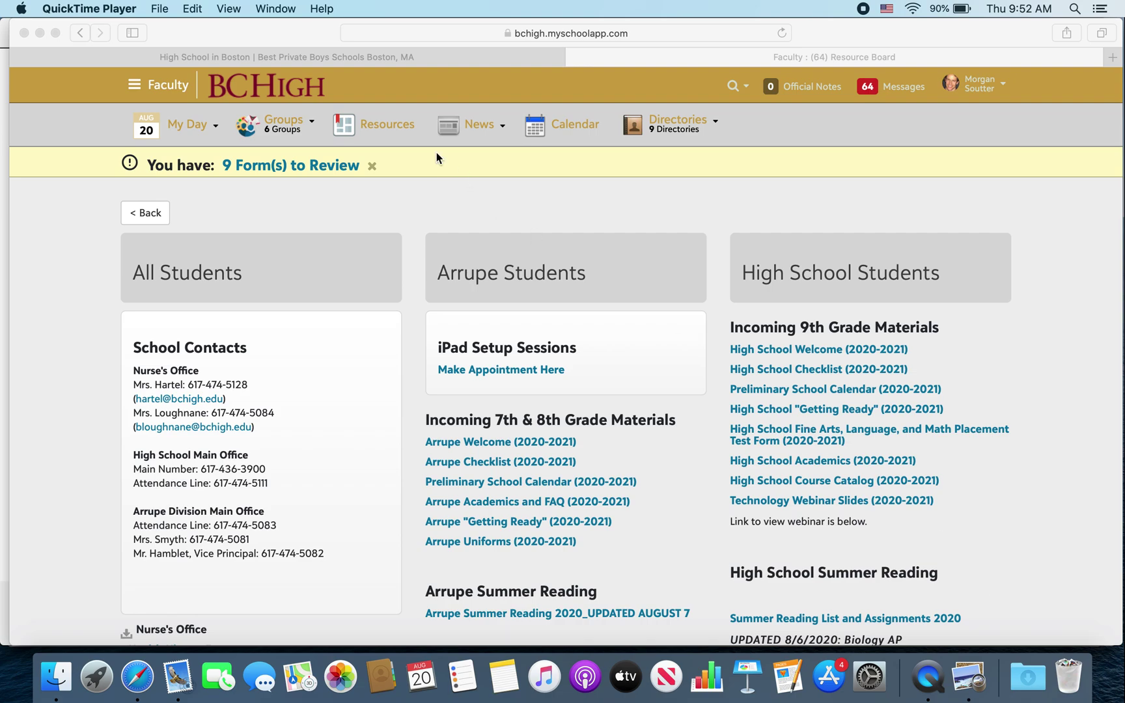
- Open the Back-to-School board from the school portal's resources
click(311, 32)
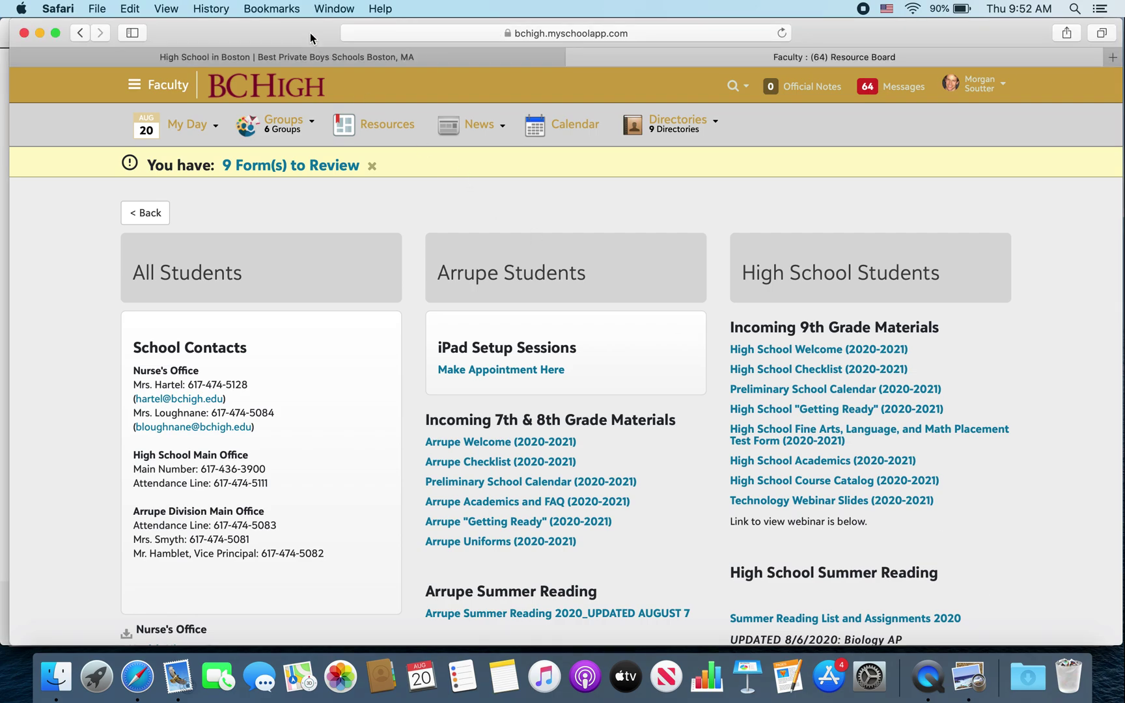
click(377, 124)
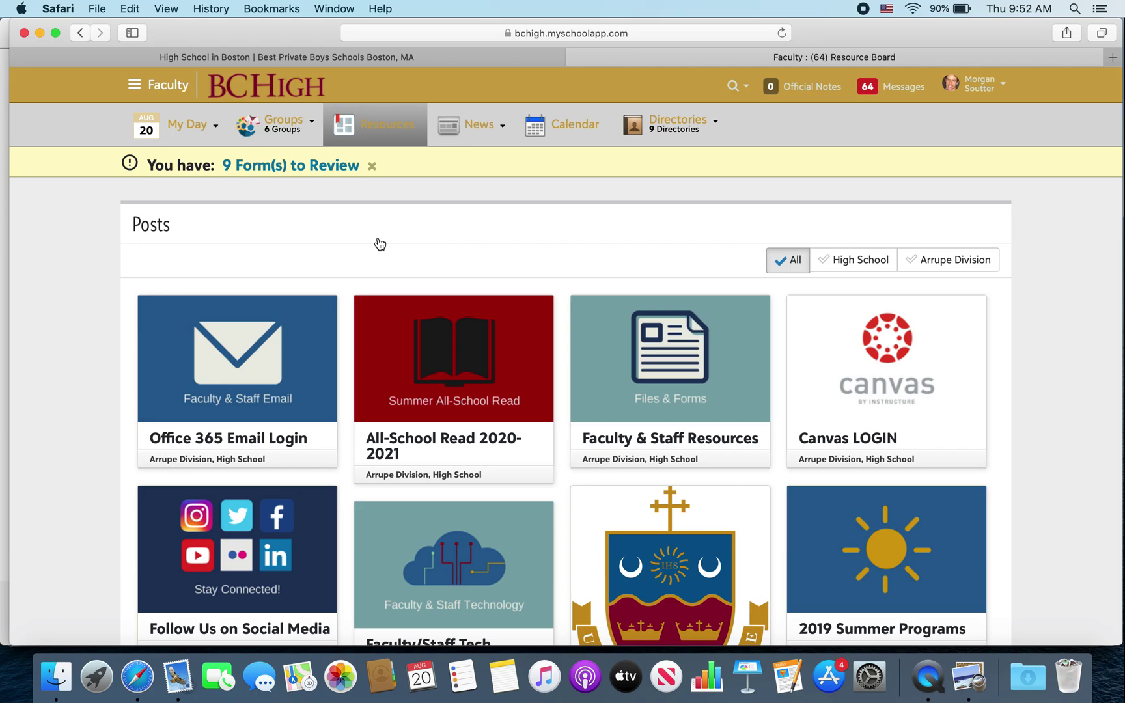
scroll(381, 244, down, 10)
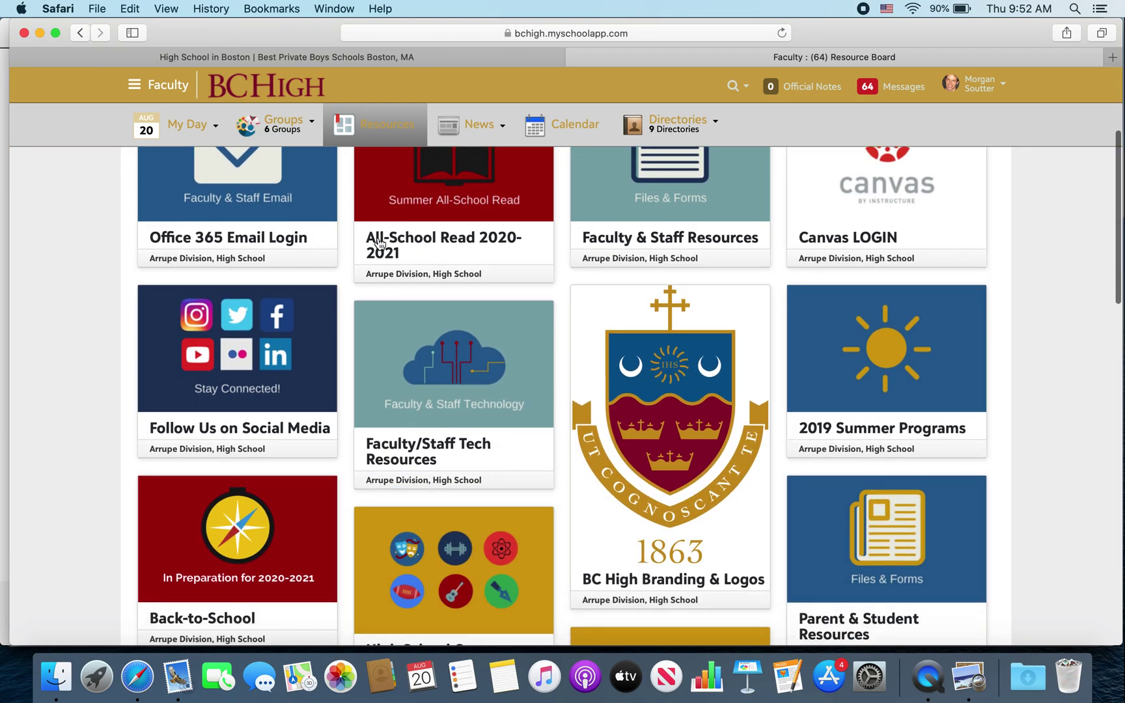
scroll(380, 244, down, 5)
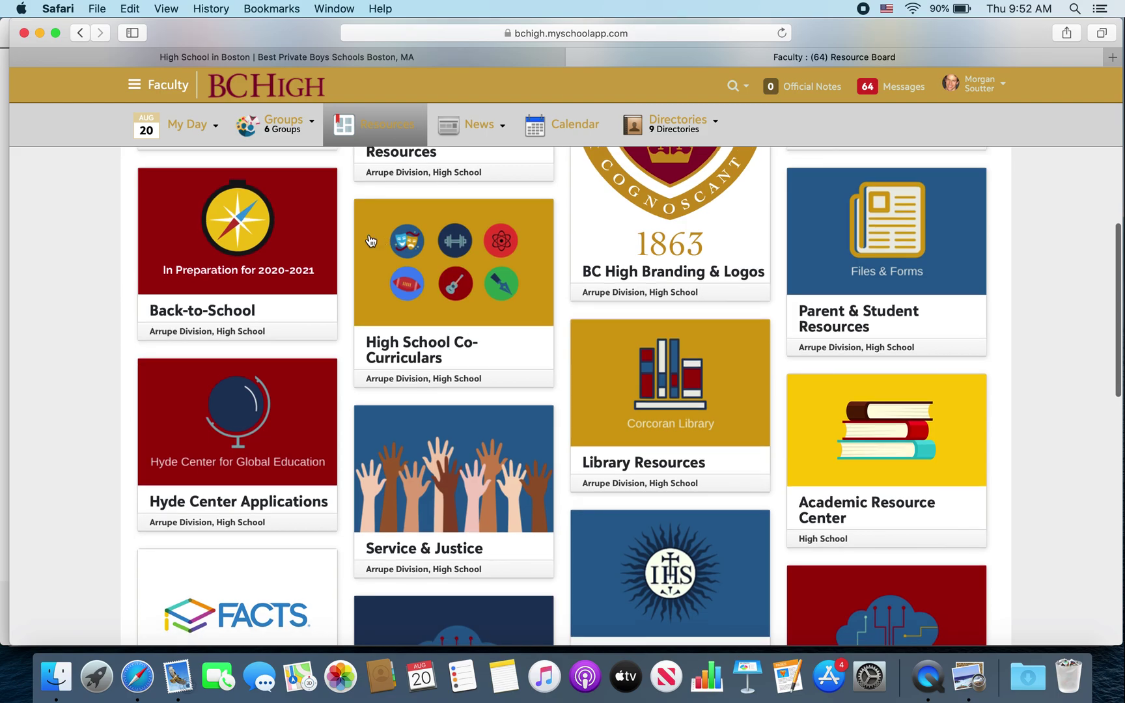
click(215, 229)
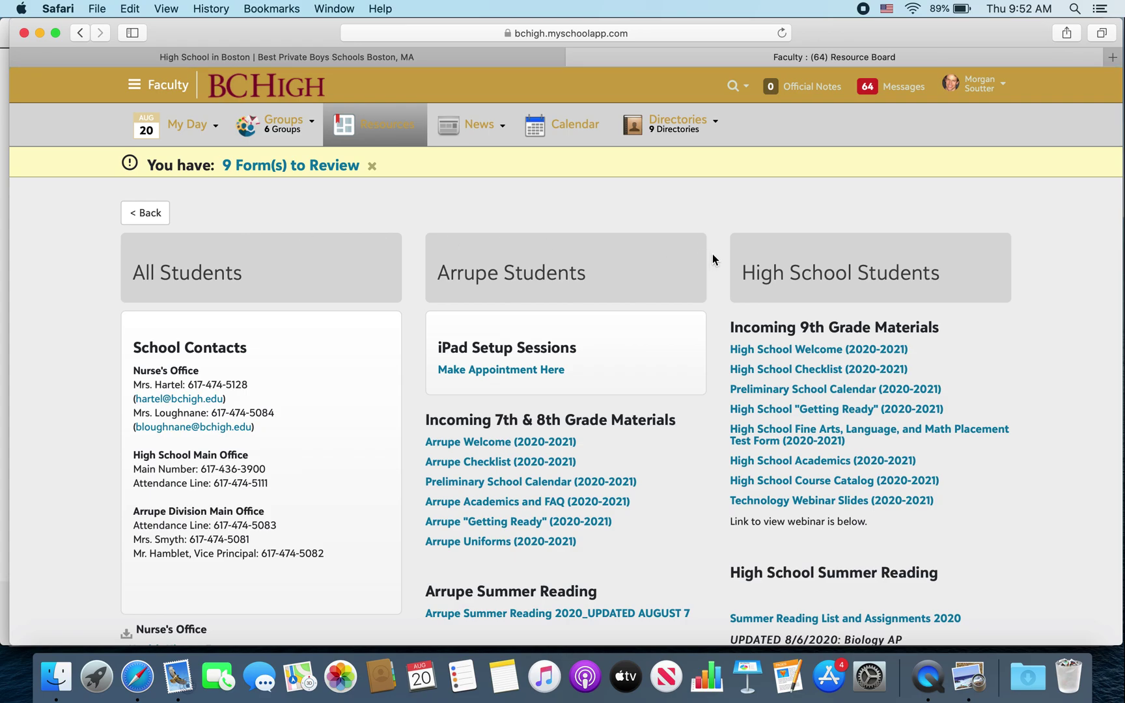
- Find the high school section on purchasing books from MBS and switch to the open MBS Direct bookstore window
scroll(712, 254, down, 6)
scroll(712, 259, down, 7)
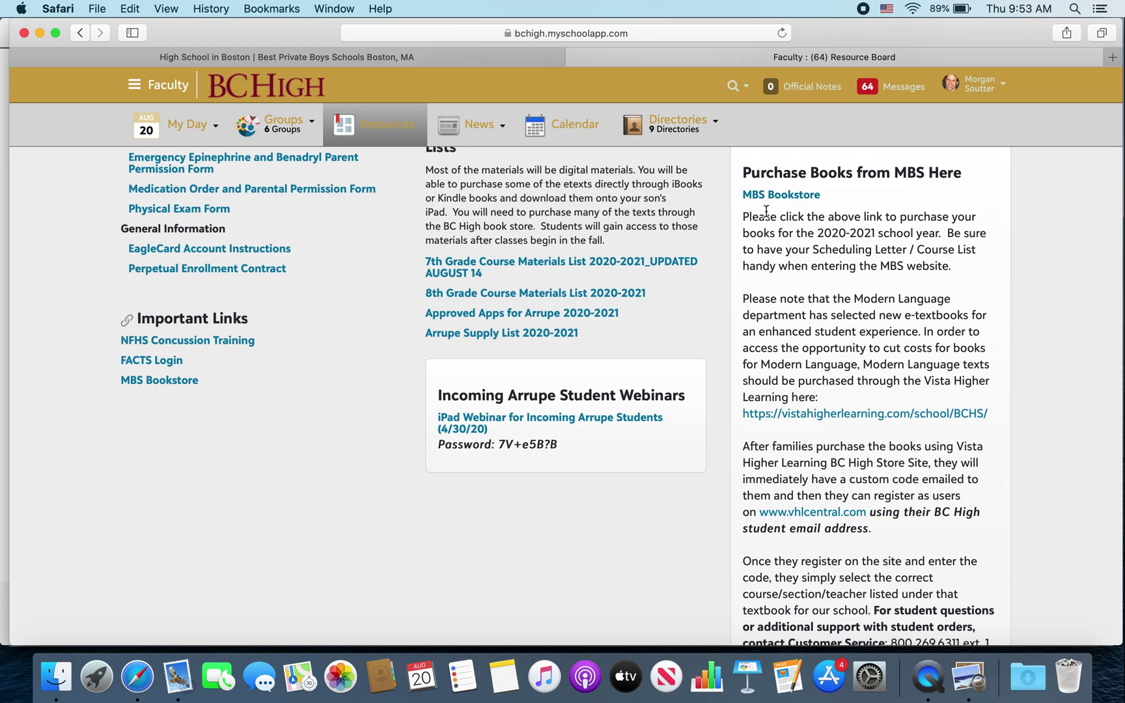
key(ctrl+Up)
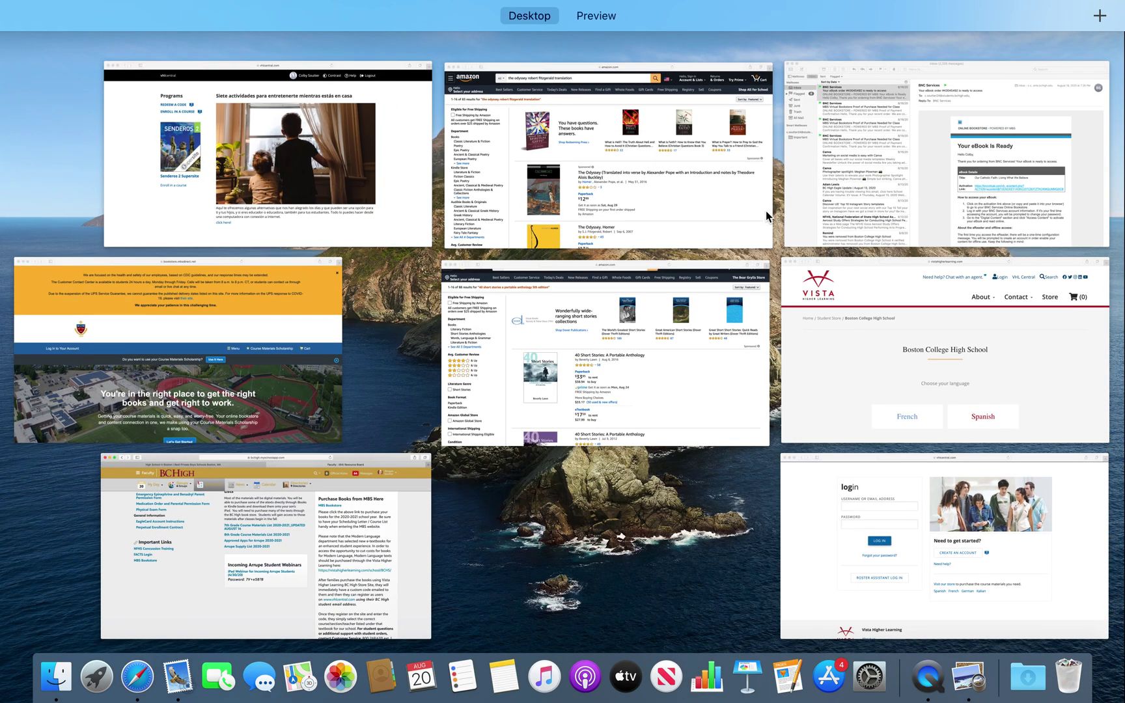
click(271, 309)
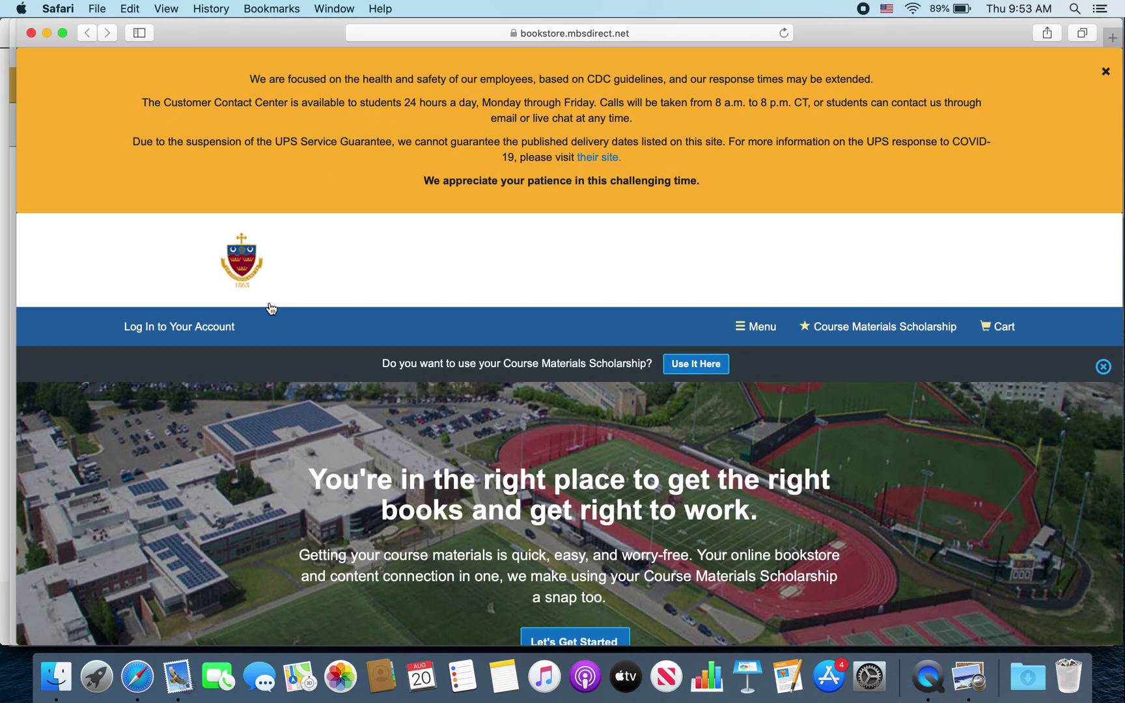
- Dismiss the bookstore's service notice and start the course selection, expanding the site list for the 2020 - 2021 School Year
click(1106, 73)
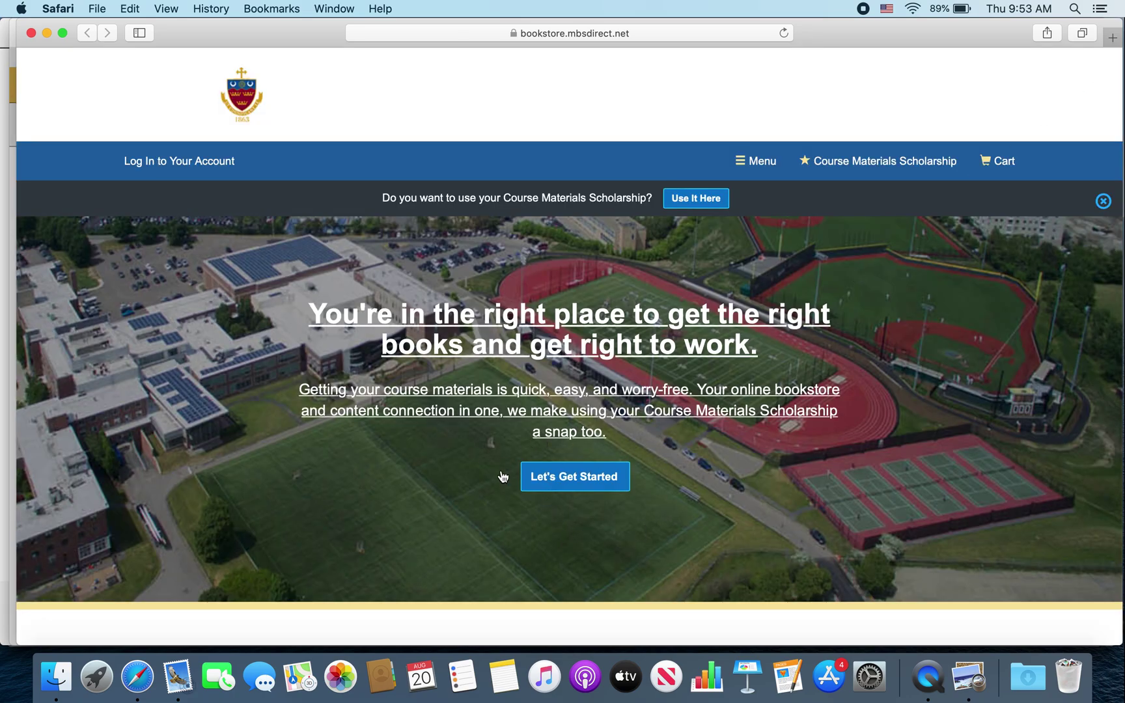
click(575, 480)
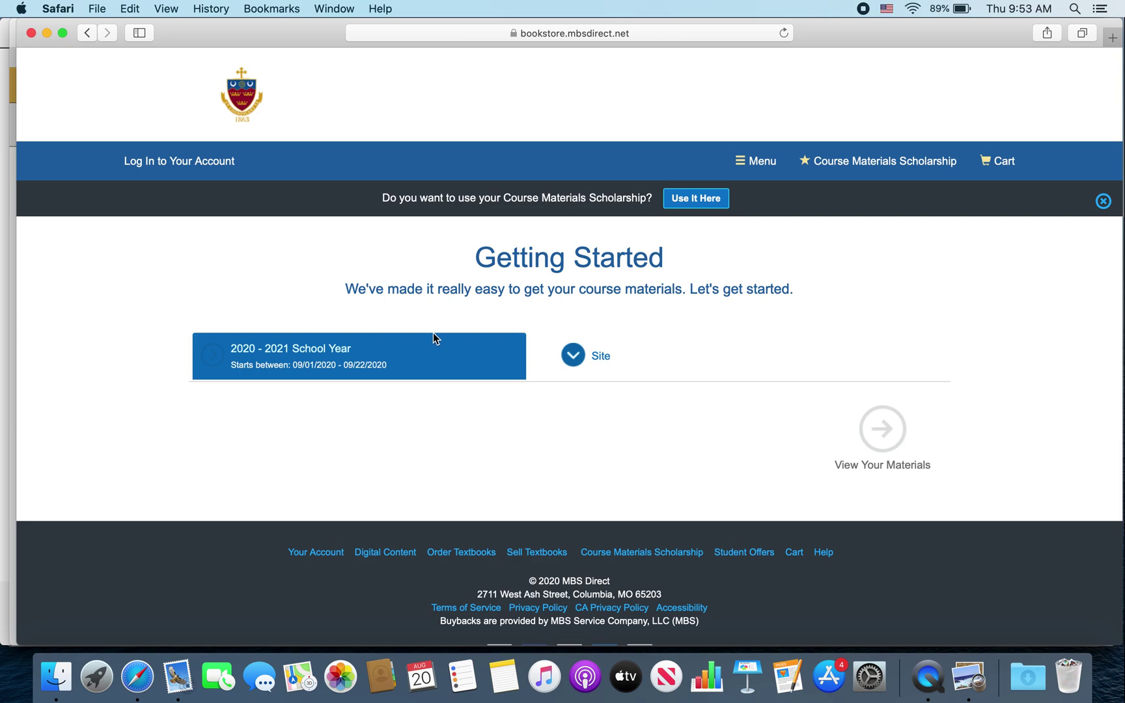
click(573, 357)
scroll(536, 466, down, 1)
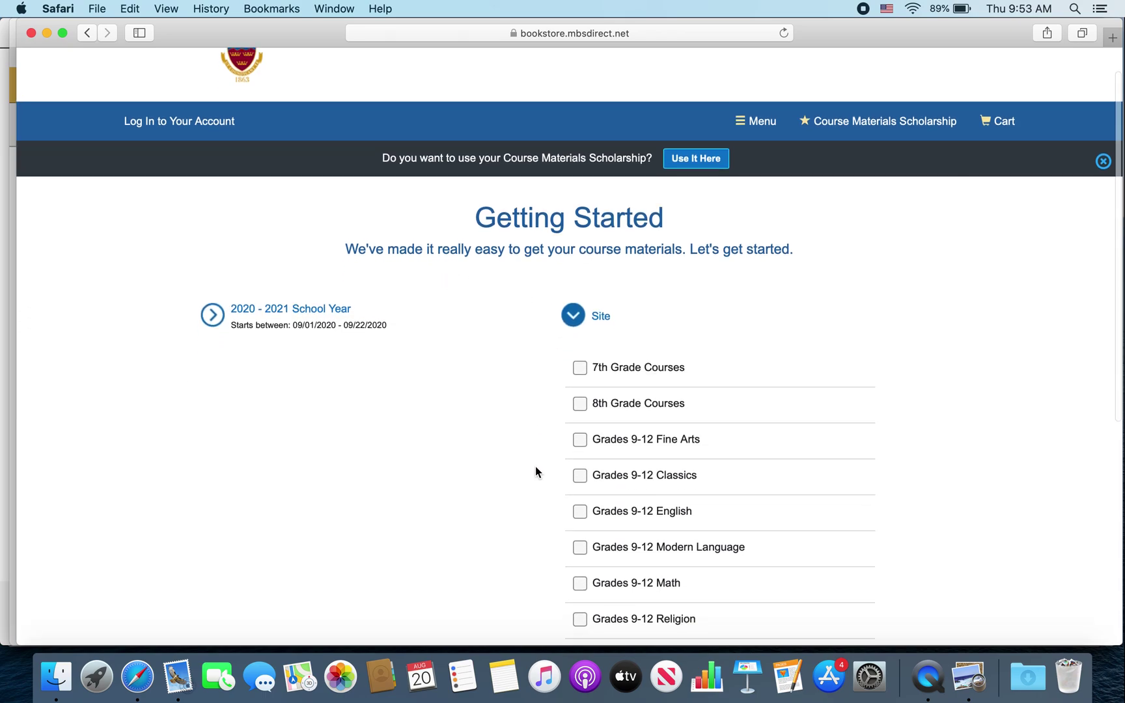
scroll(535, 466, down, 4)
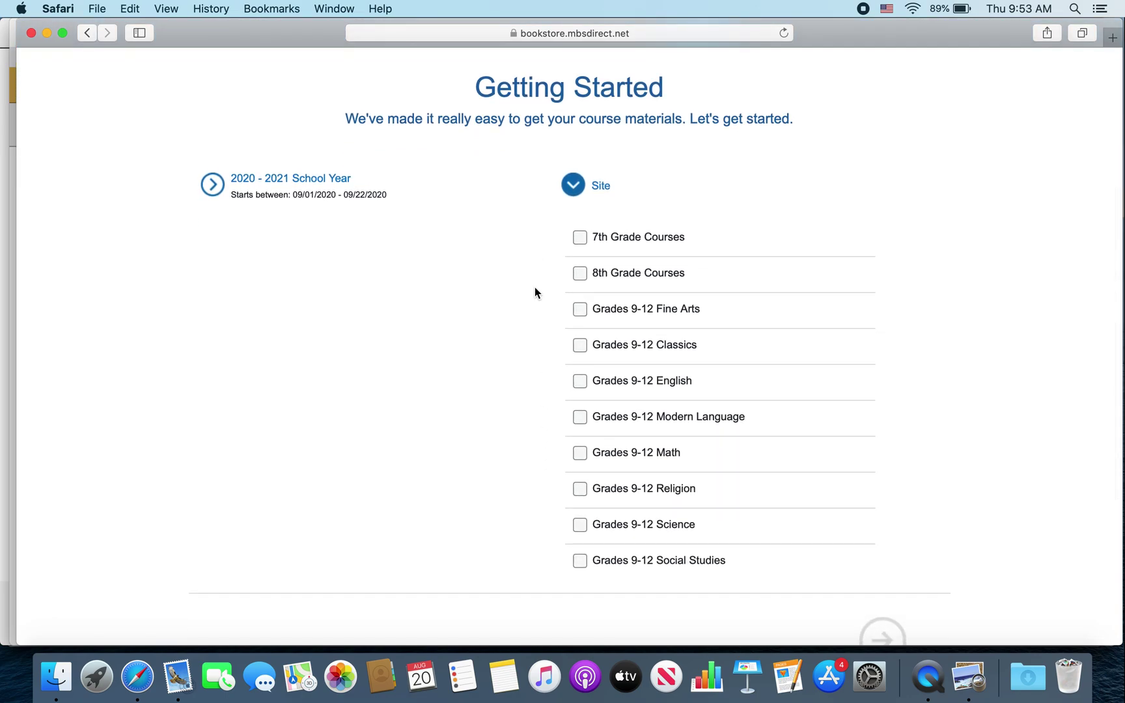
- Select the Grades 9-12 English, Math, Religion, Science and Social Studies departments
click(580, 382)
scroll(580, 378, up, 3)
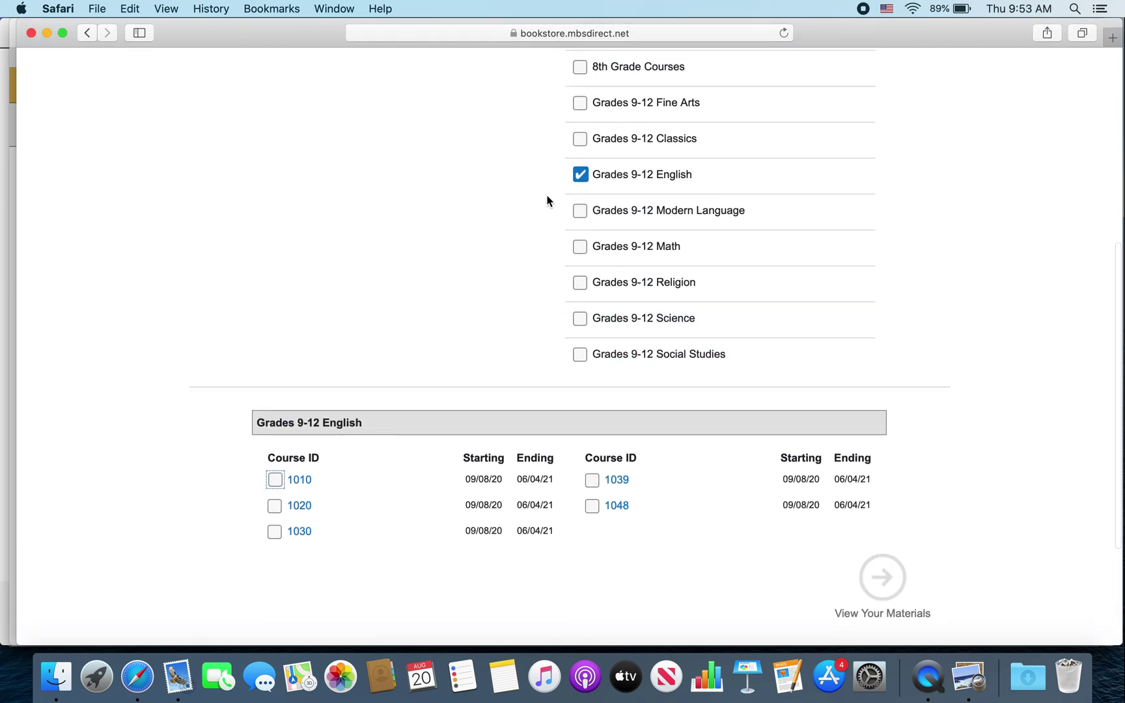
click(582, 250)
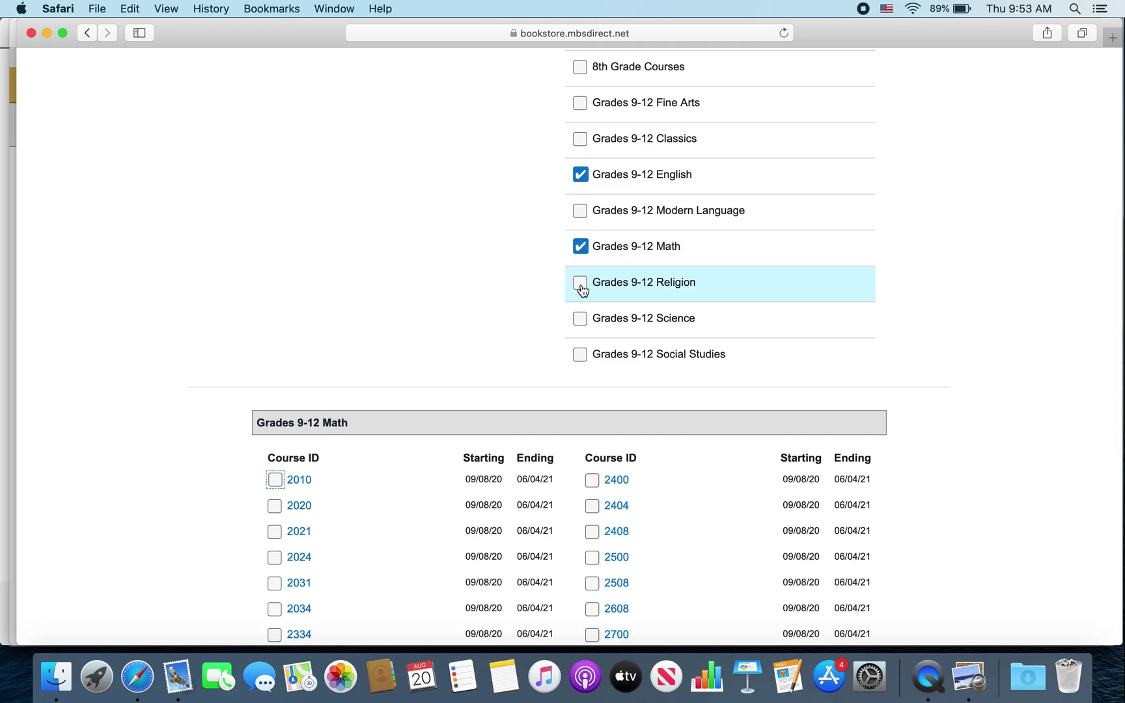
click(582, 286)
click(581, 320)
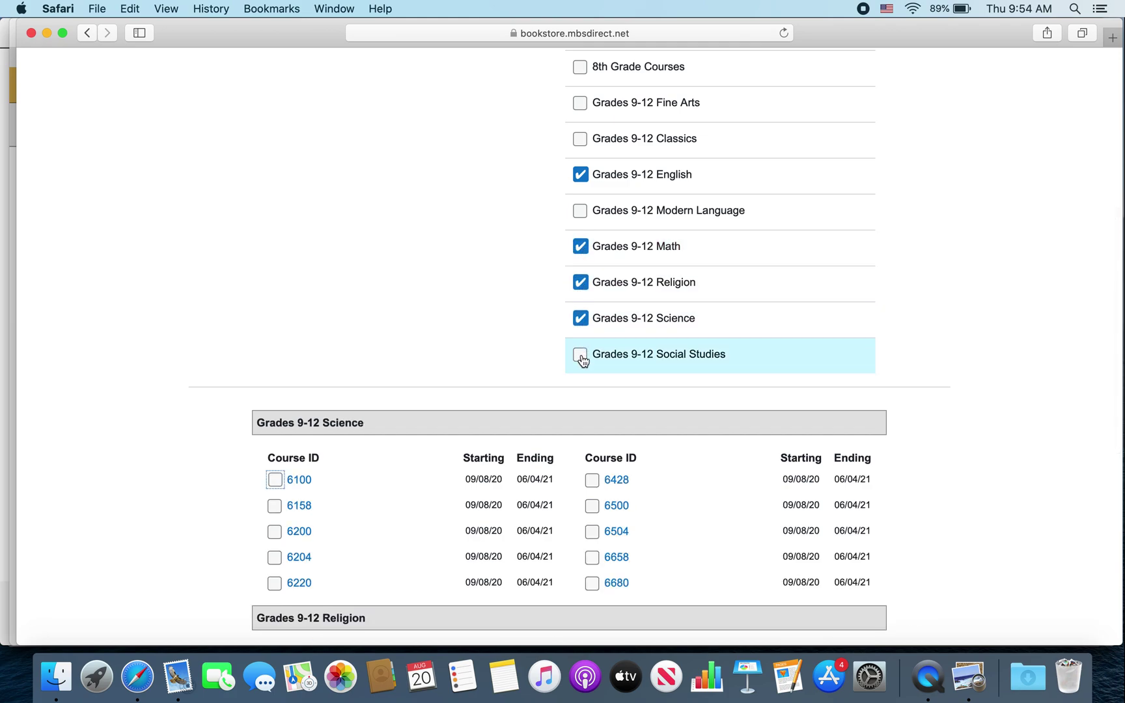
click(581, 355)
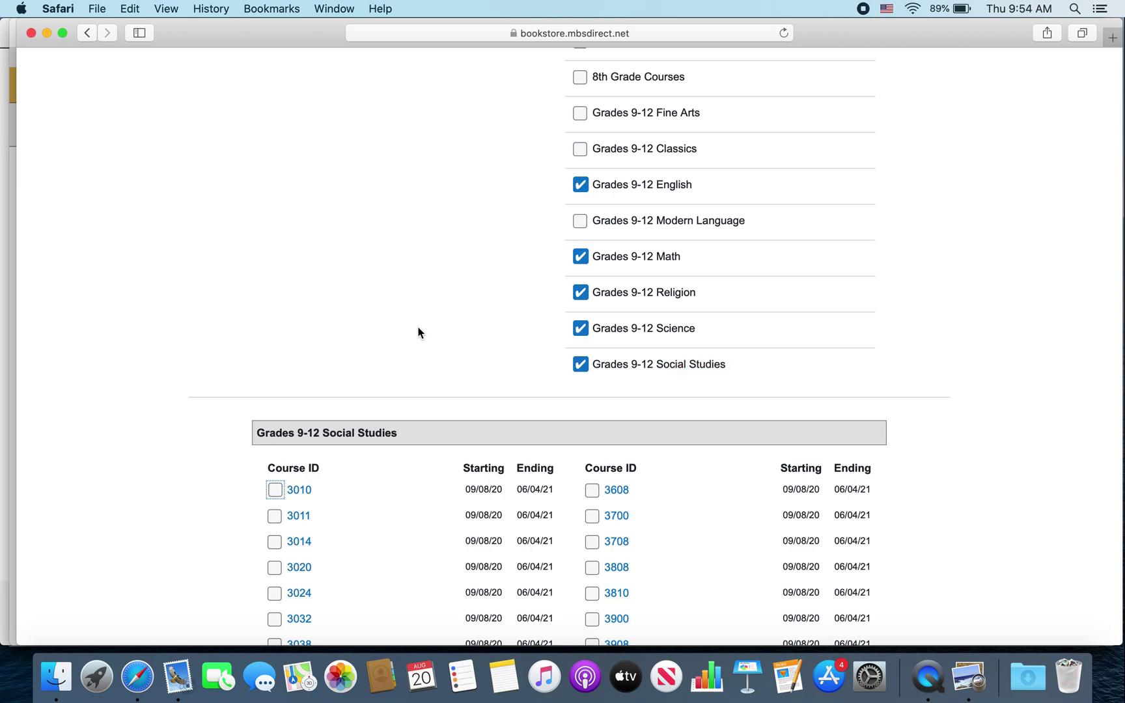
- Select Social Studies course 3010, Science course 6100 and Religion course 8100
scroll(419, 333, up, 2)
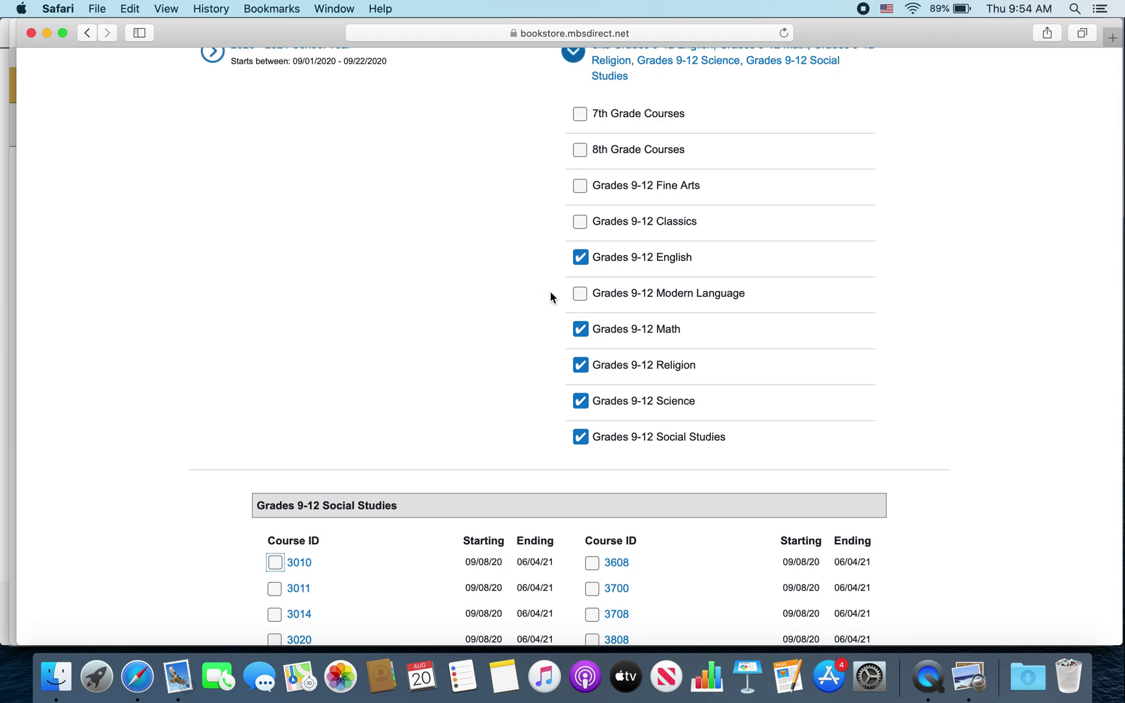
scroll(550, 297, down, 2)
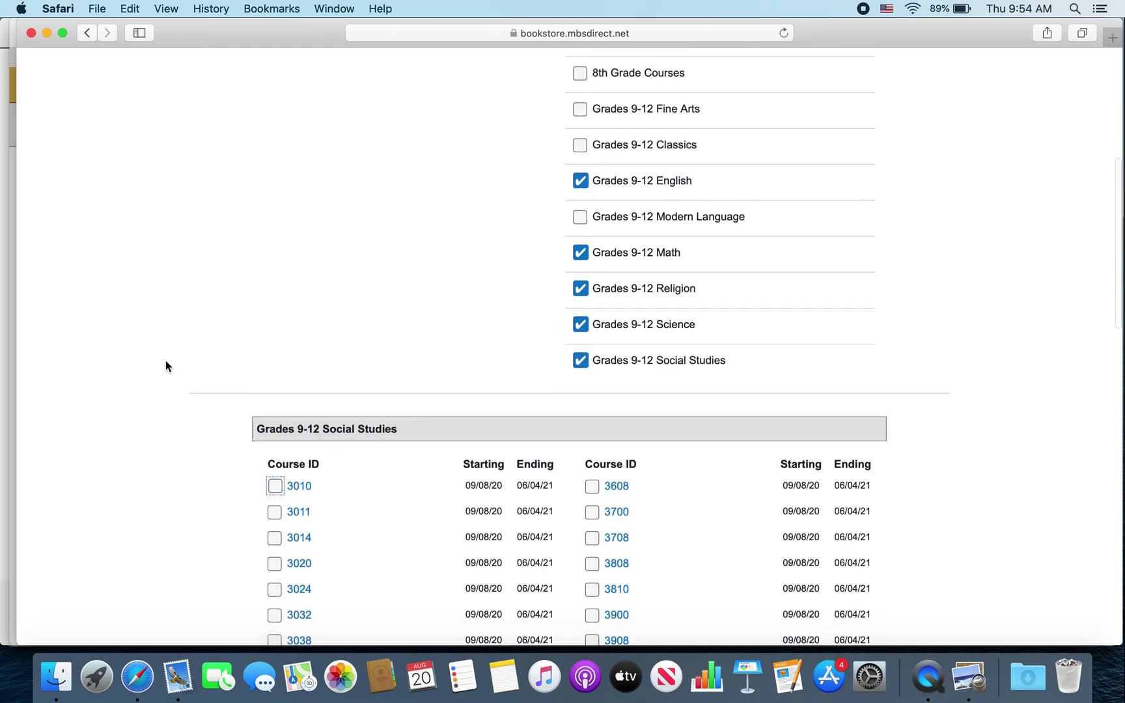
scroll(189, 377, down, 1)
click(274, 441)
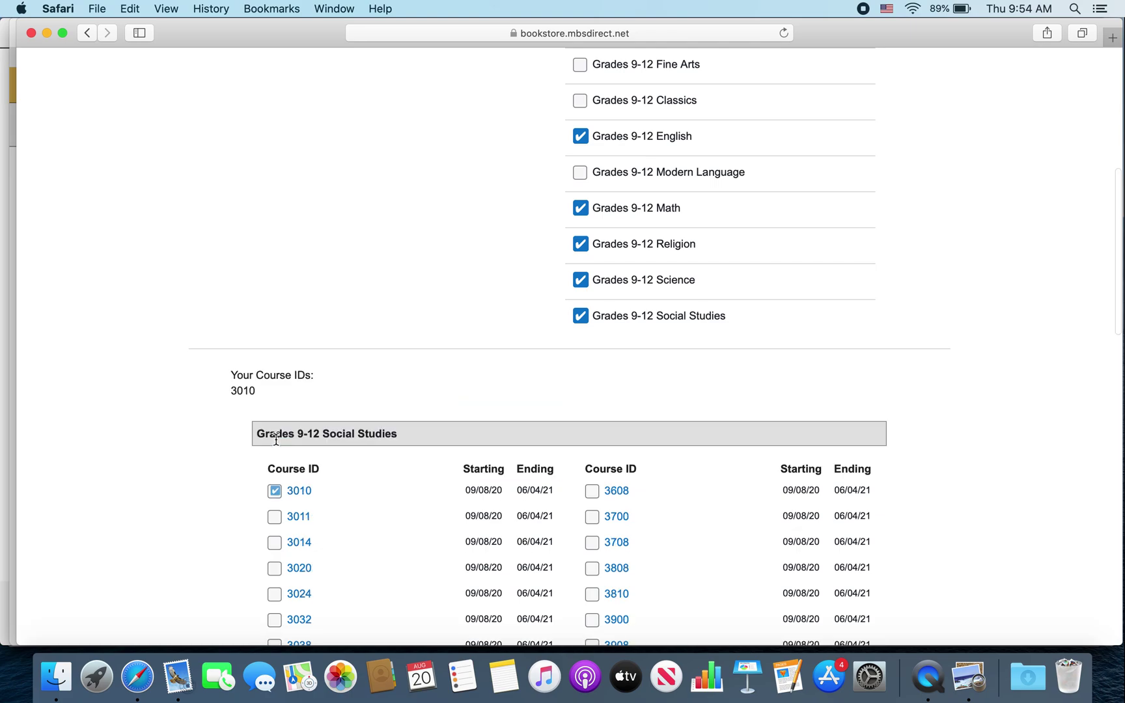
scroll(225, 479, down, 5)
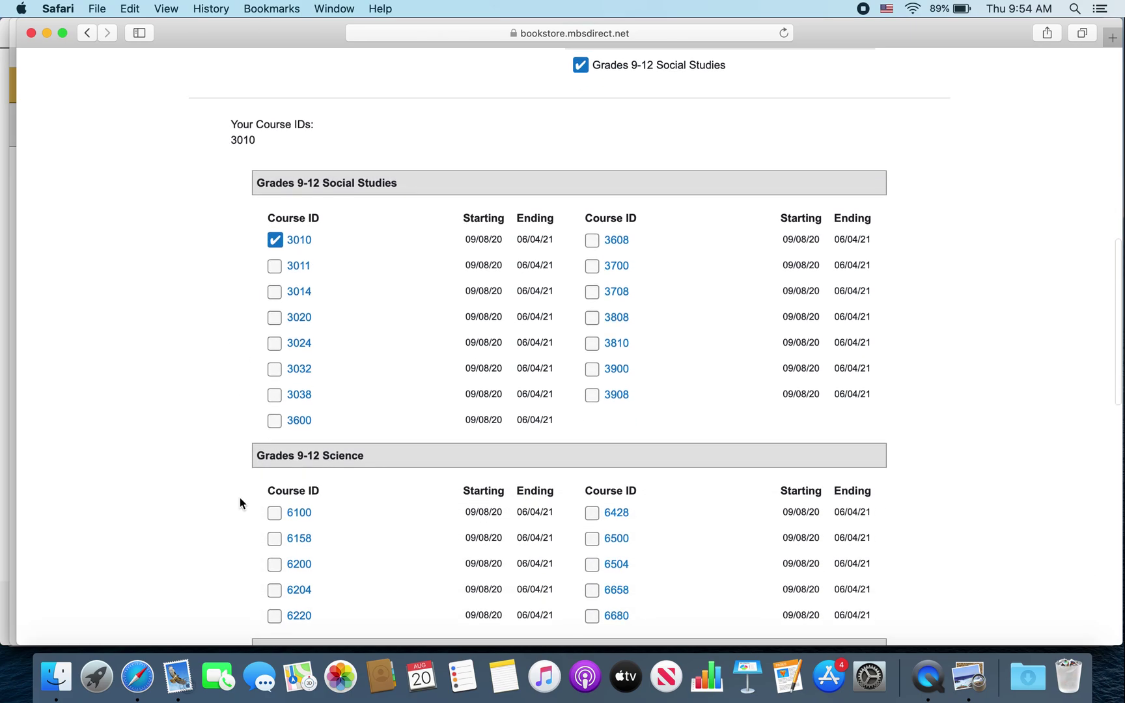
click(274, 512)
scroll(241, 545, down, 1)
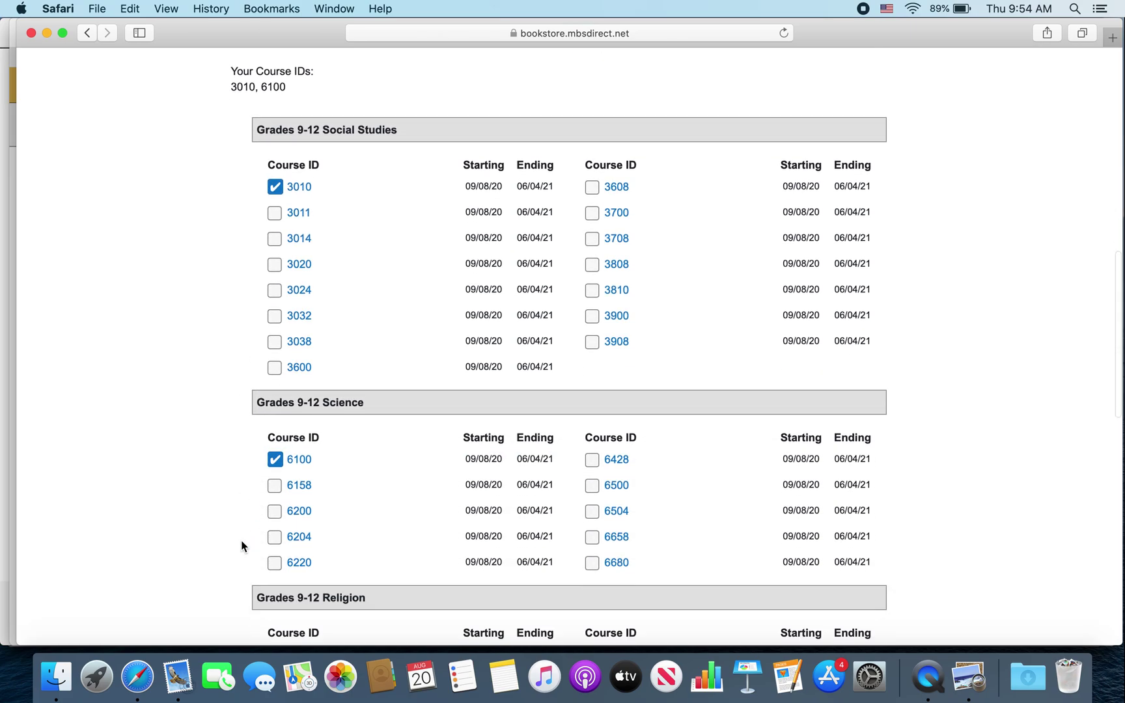
scroll(241, 546, down, 2)
click(275, 530)
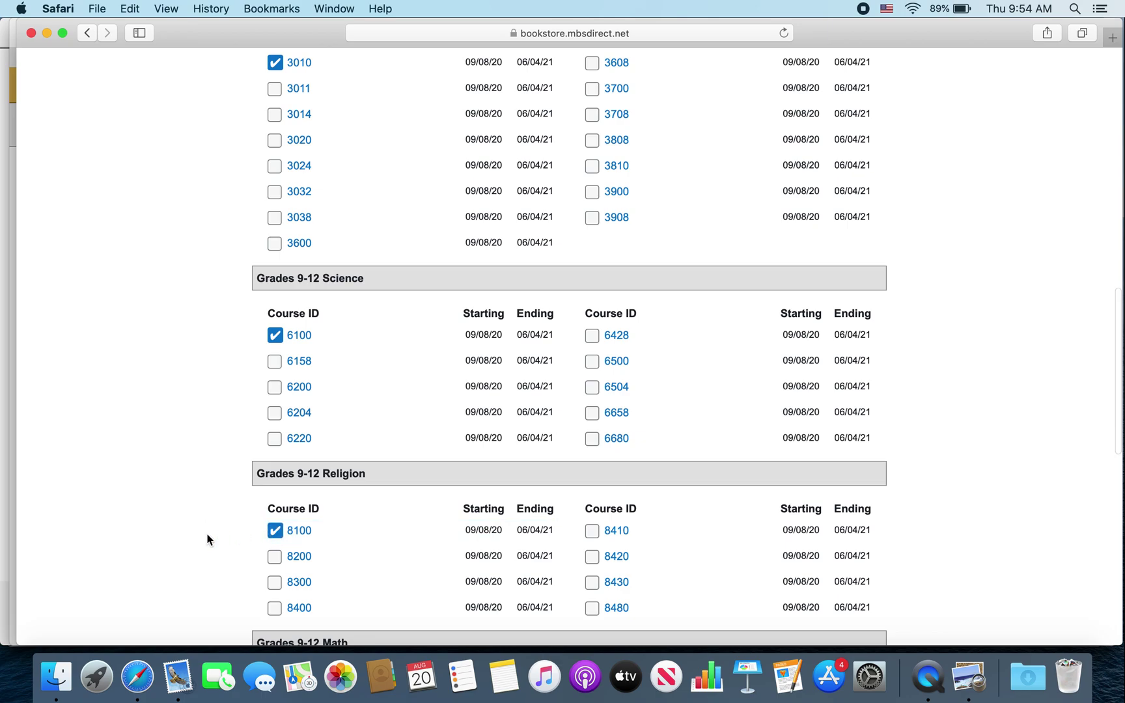
- Select Math course 2034 and English course 1010
scroll(193, 545, down, 5)
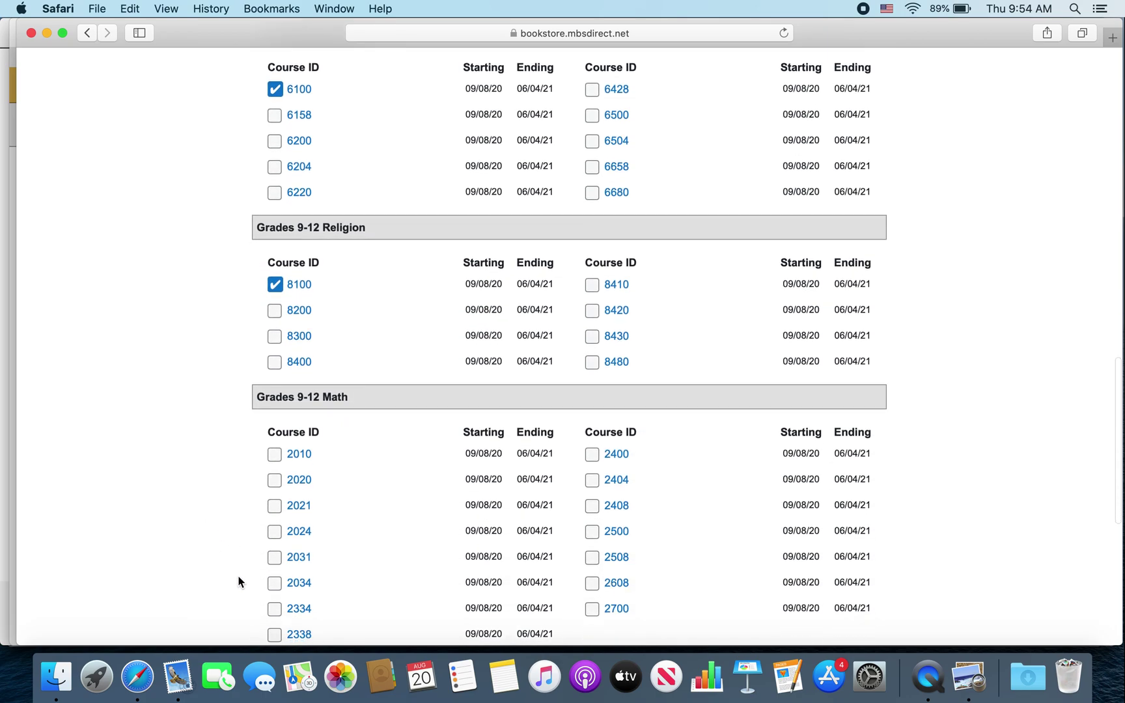
scroll(239, 581, down, 1)
click(275, 530)
scroll(216, 543, down, 3)
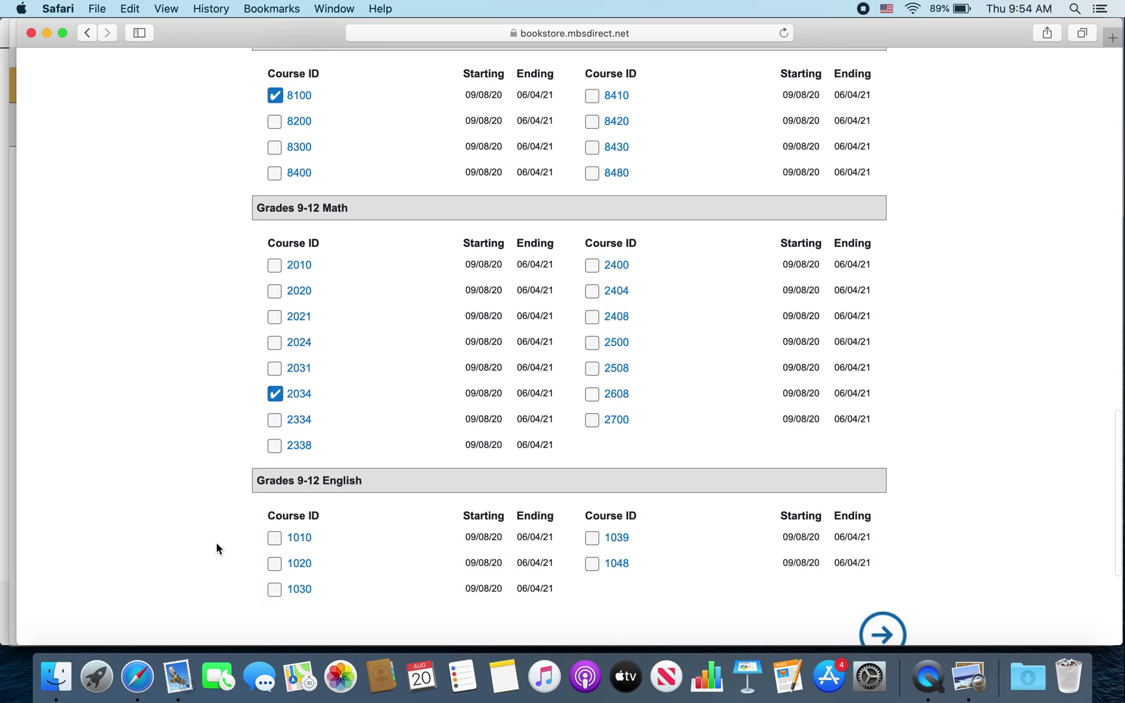
click(275, 540)
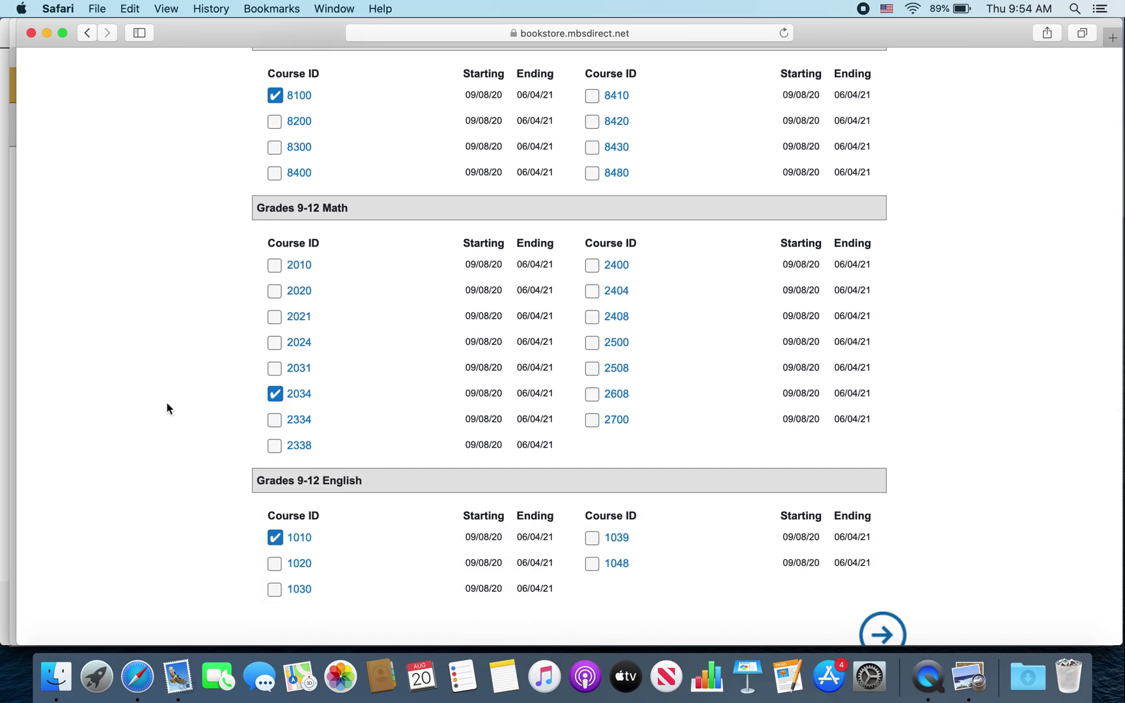
- Check the selected course IDs and open the list of required materials for them
scroll(167, 408, down, 1)
scroll(167, 409, up, 5)
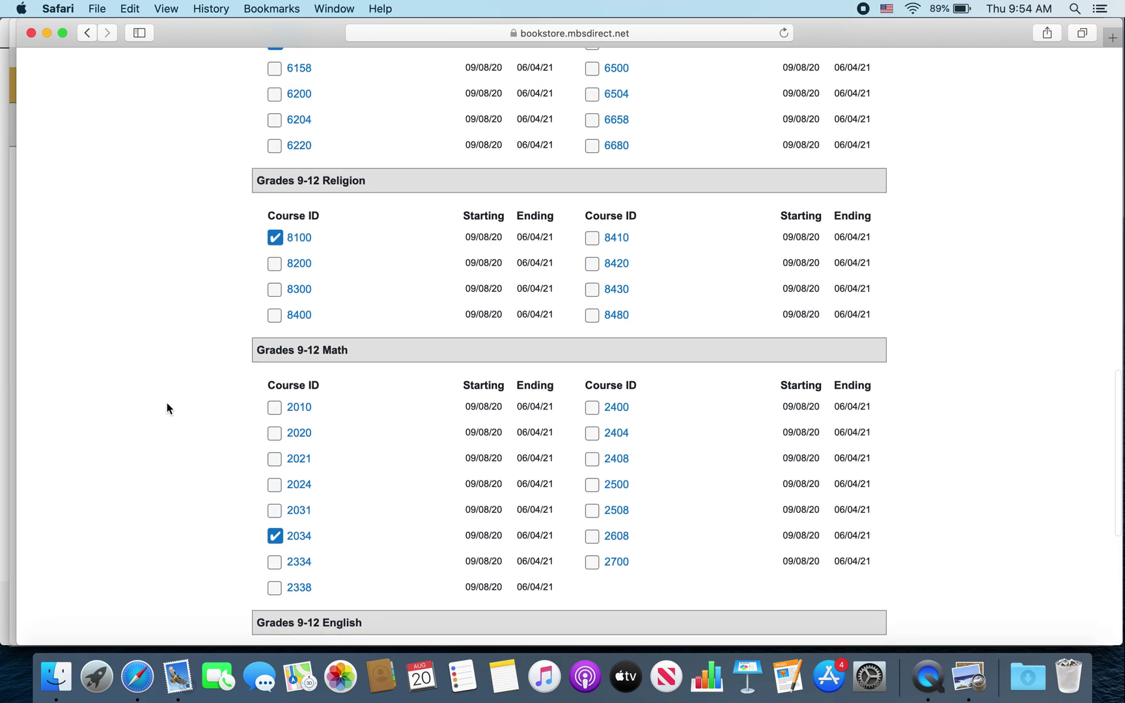
scroll(167, 408, up, 15)
scroll(167, 408, down, 15)
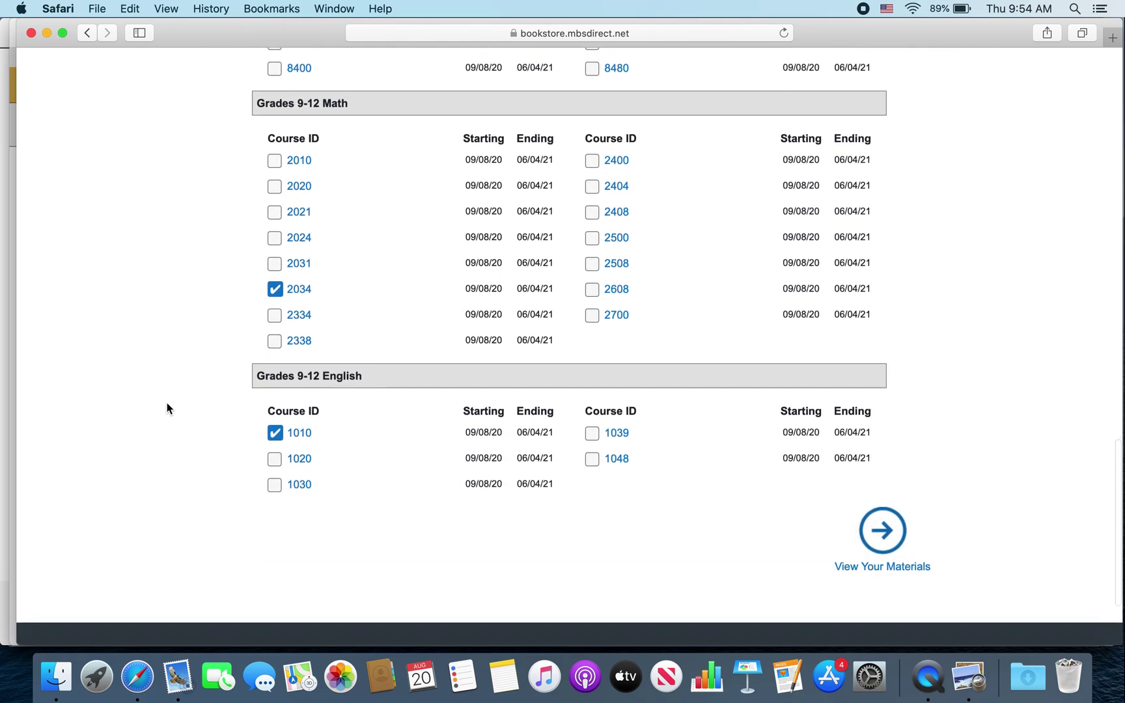
click(891, 540)
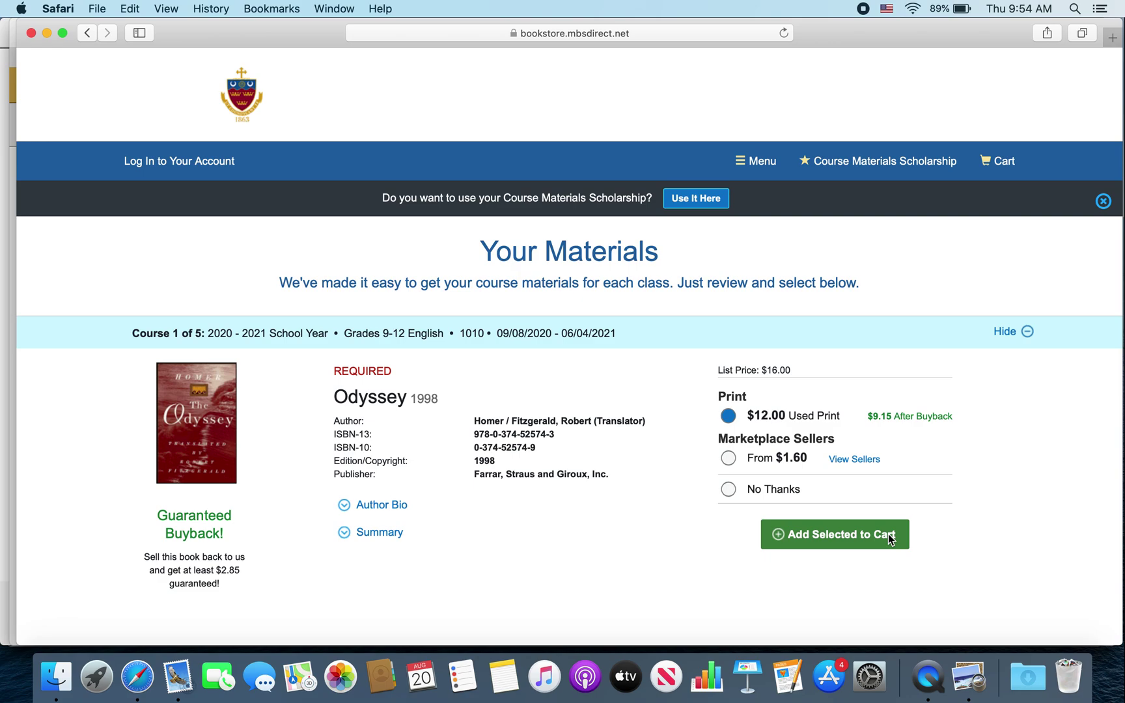
- Review the required books, formats, prices and availability for all five selected courses
scroll(703, 563, down, 10)
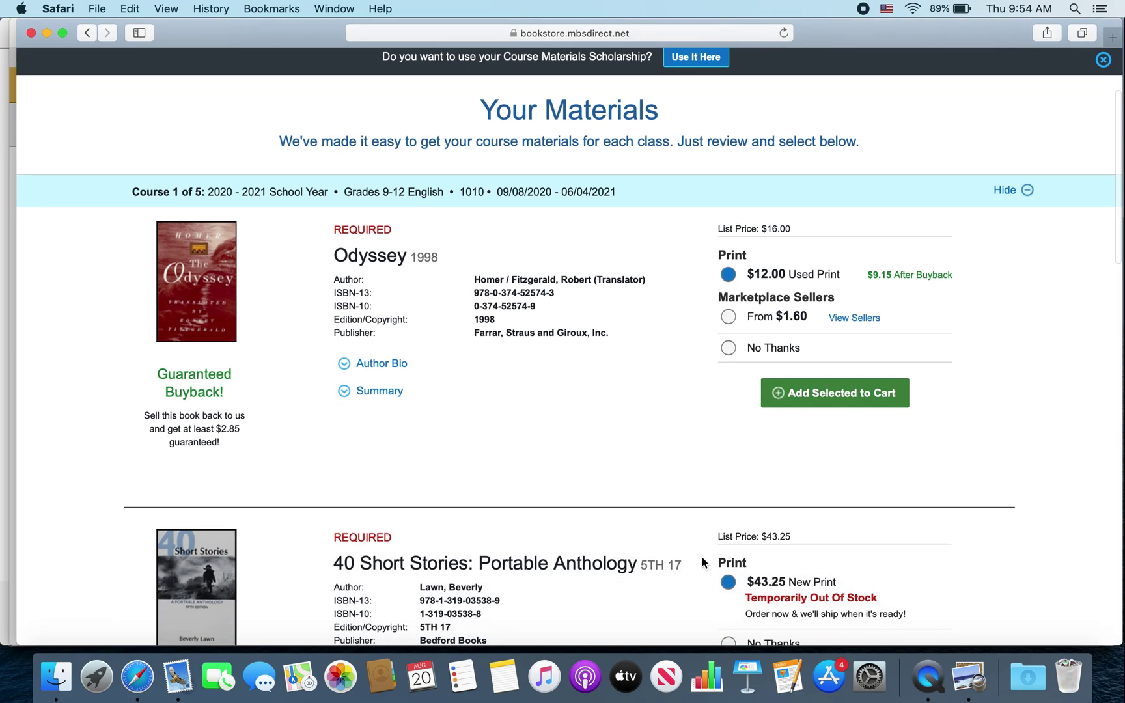
scroll(702, 559, down, 18)
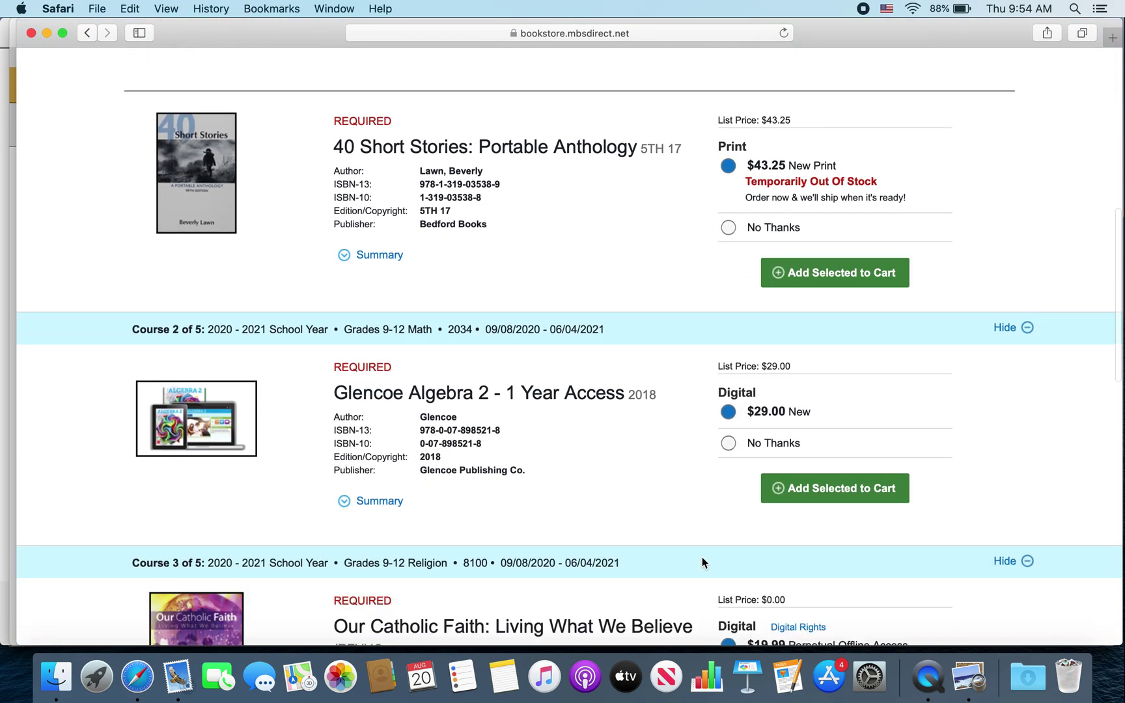
scroll(703, 558, down, 13)
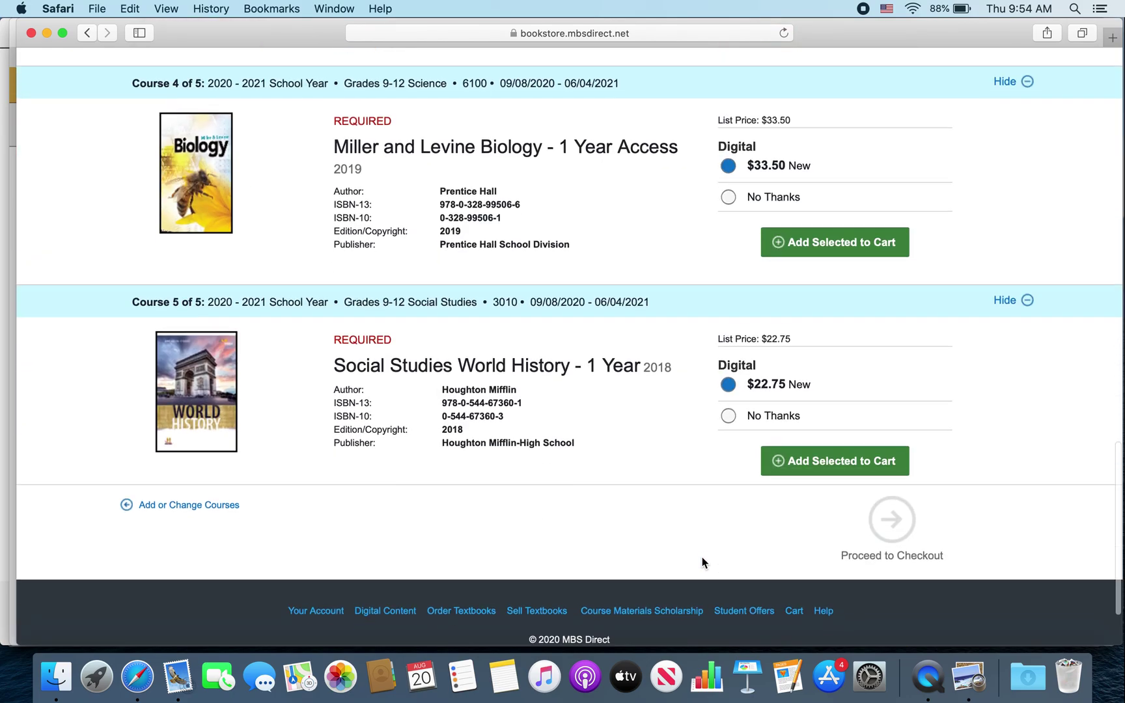
scroll(702, 558, up, 4)
scroll(703, 559, up, 20)
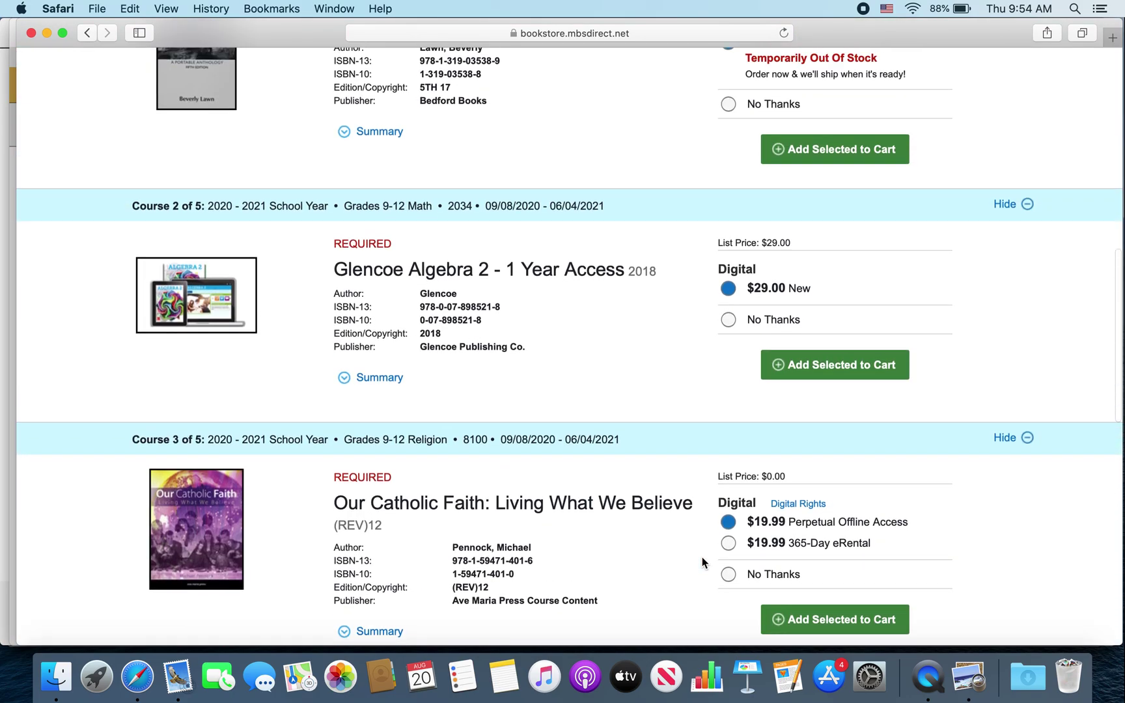
scroll(703, 563, up, 8)
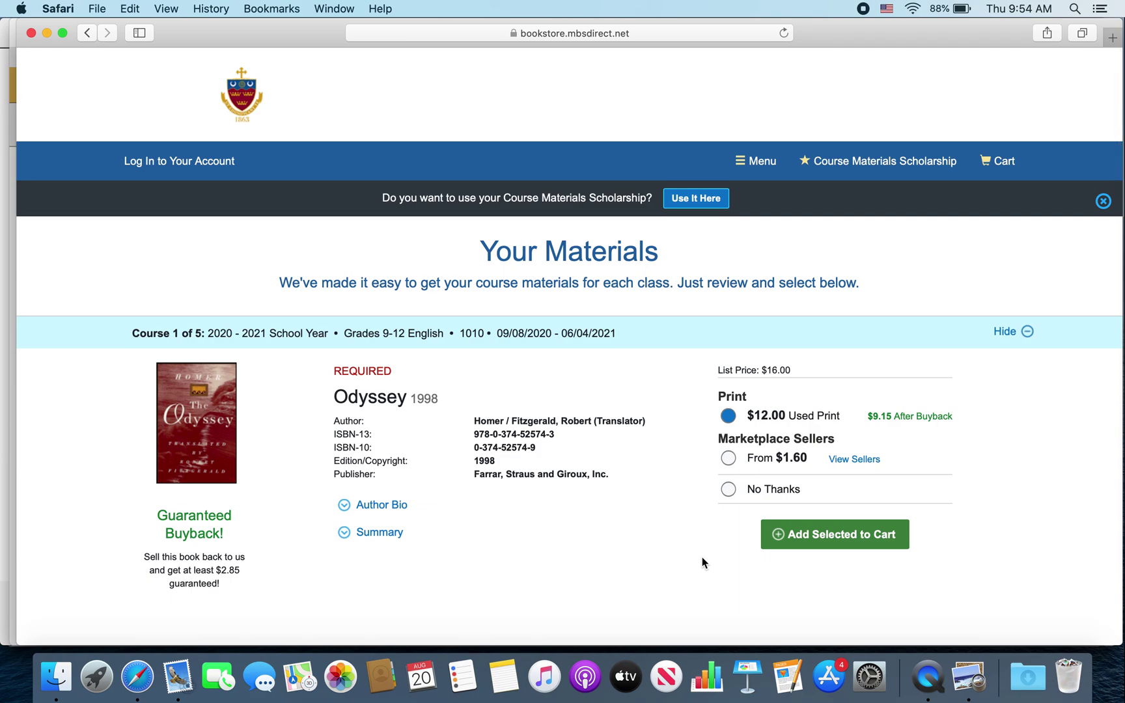
scroll(702, 559, down, 7)
scroll(702, 563, down, 1)
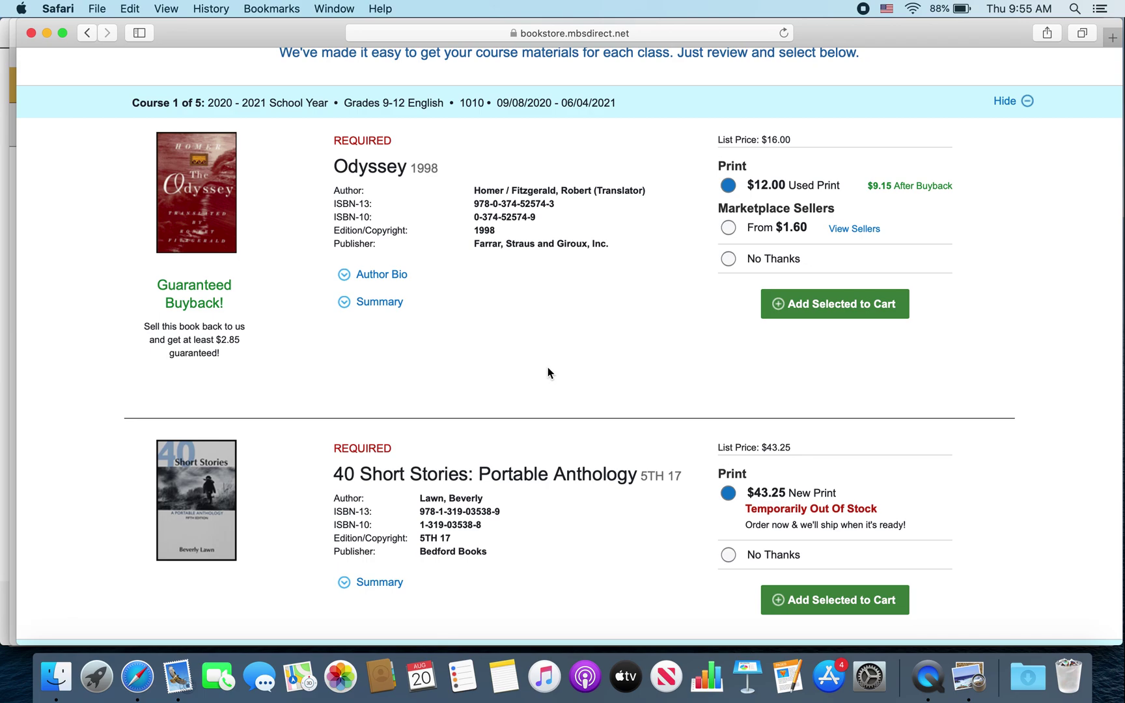
scroll(548, 373, down, 10)
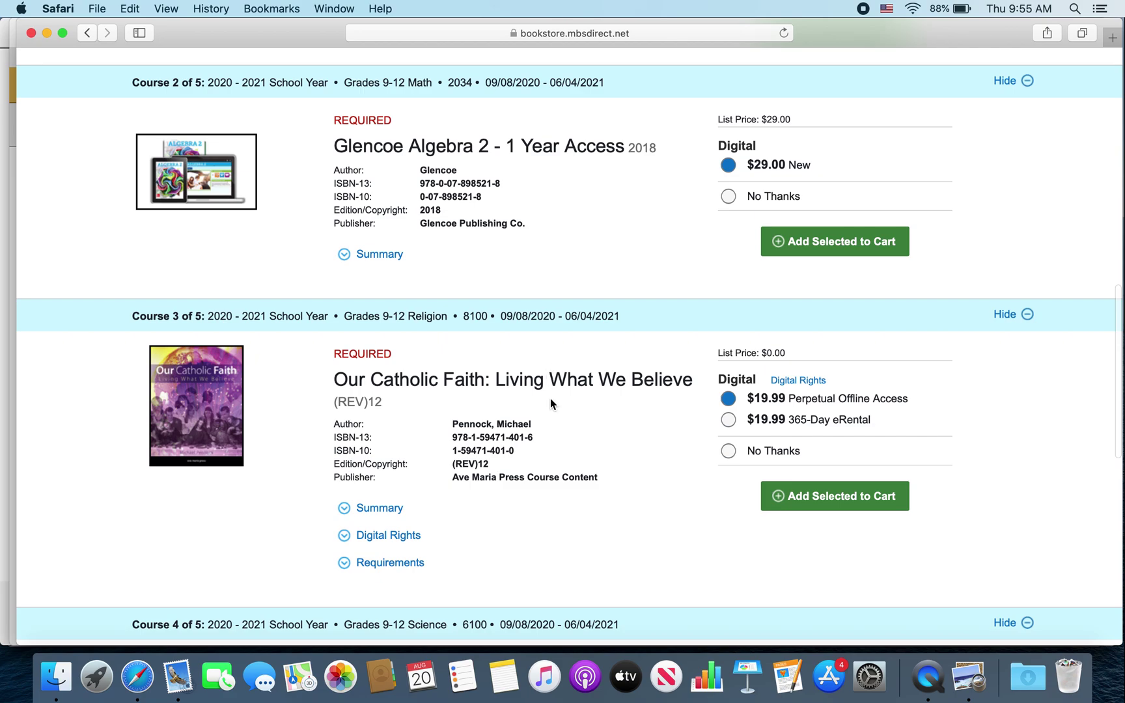
- Look over the remaining required Religion, Science and Social Studies titles and return to the English books at the start of the list
scroll(550, 399, down, 1)
scroll(550, 400, down, 5)
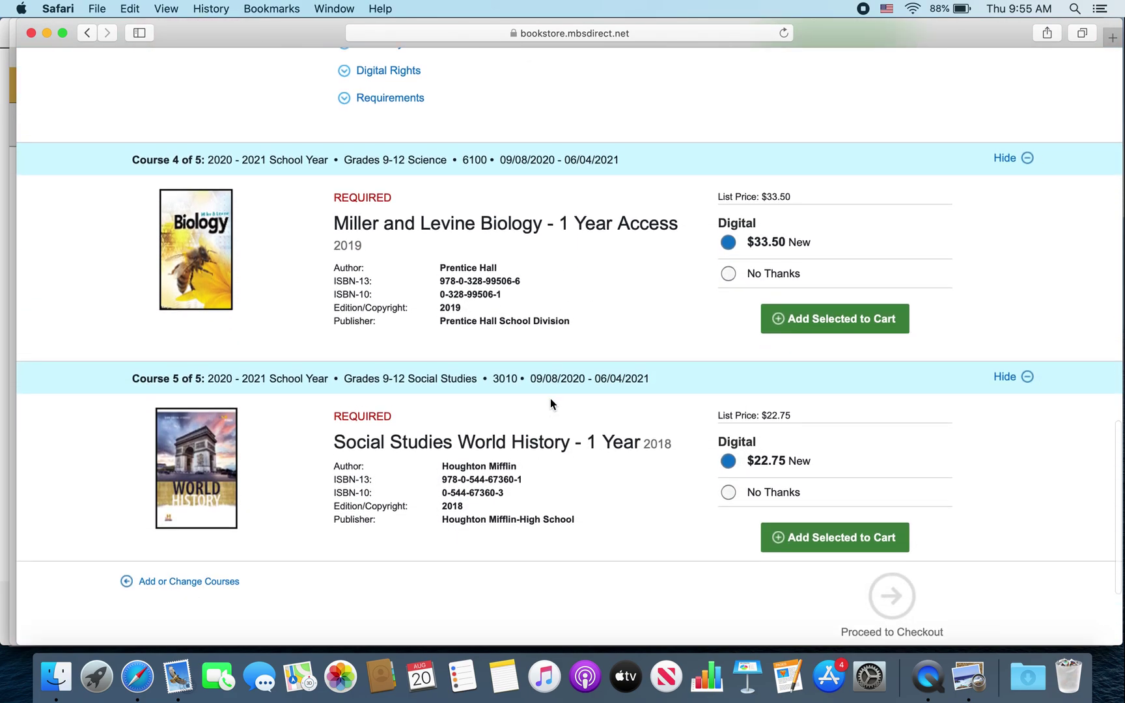
scroll(551, 399, up, 2)
scroll(550, 399, down, 2)
scroll(551, 398, up, 6)
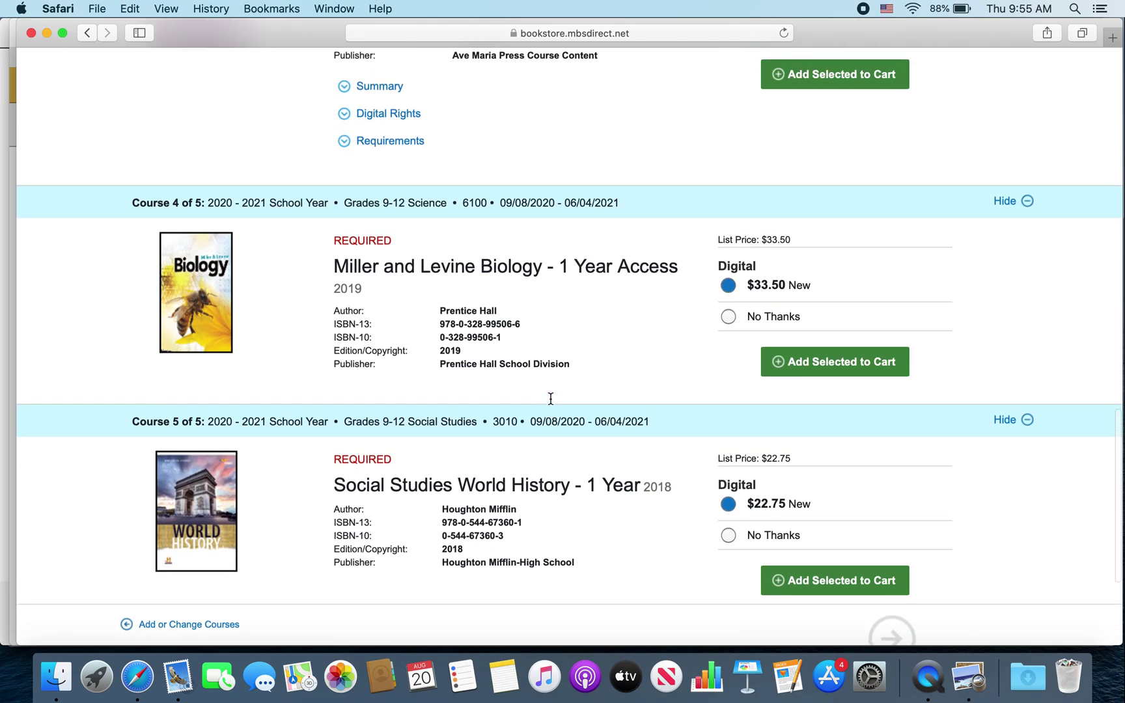
scroll(550, 399, up, 12)
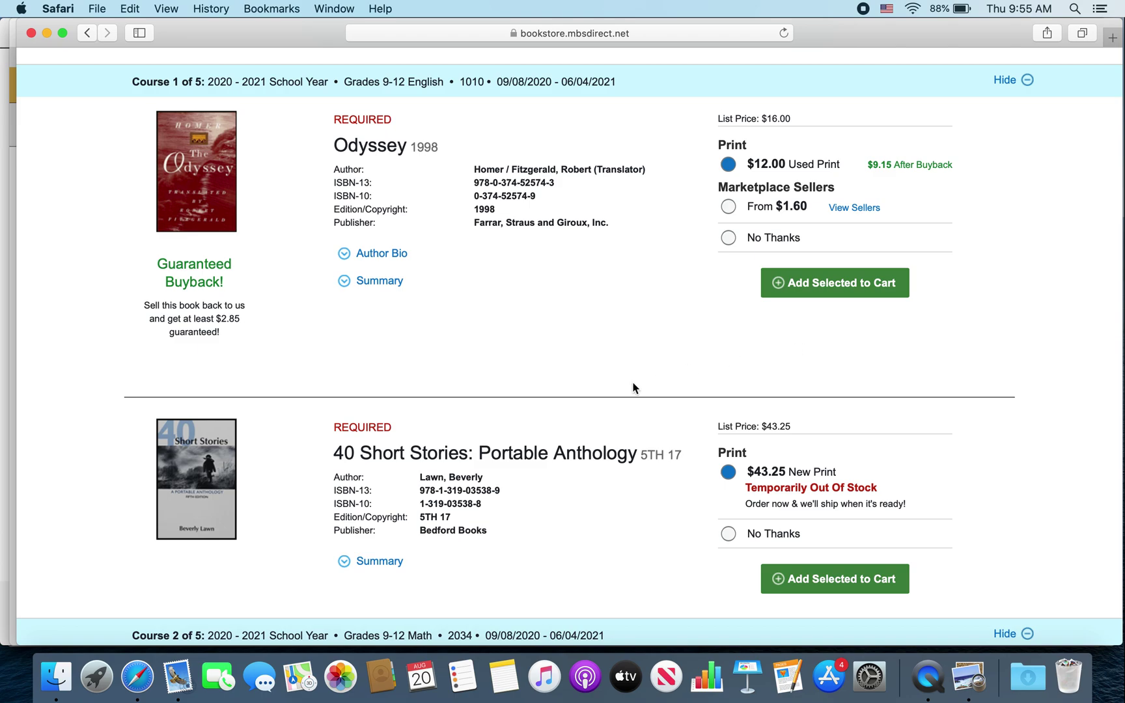
- Add the digital Glencoe Algebra 2 access and Our Catholic Faith with Perpetual Offline Access to the cart
scroll(633, 389, down, 5)
click(785, 567)
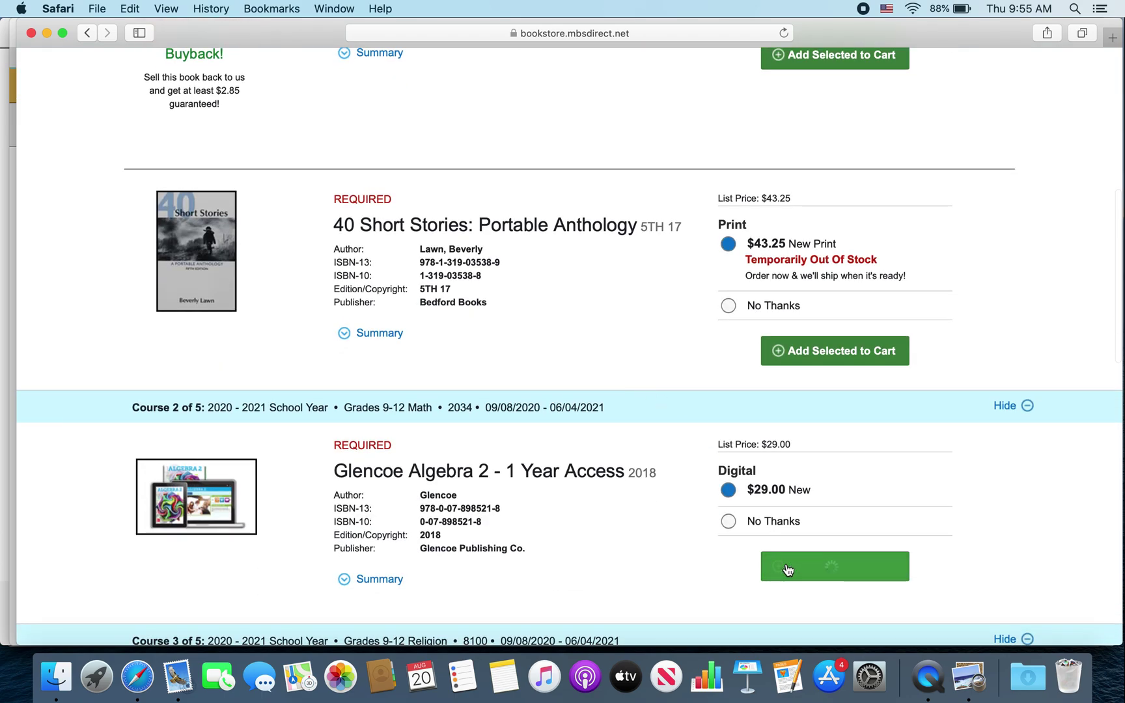
scroll(701, 571, down, 6)
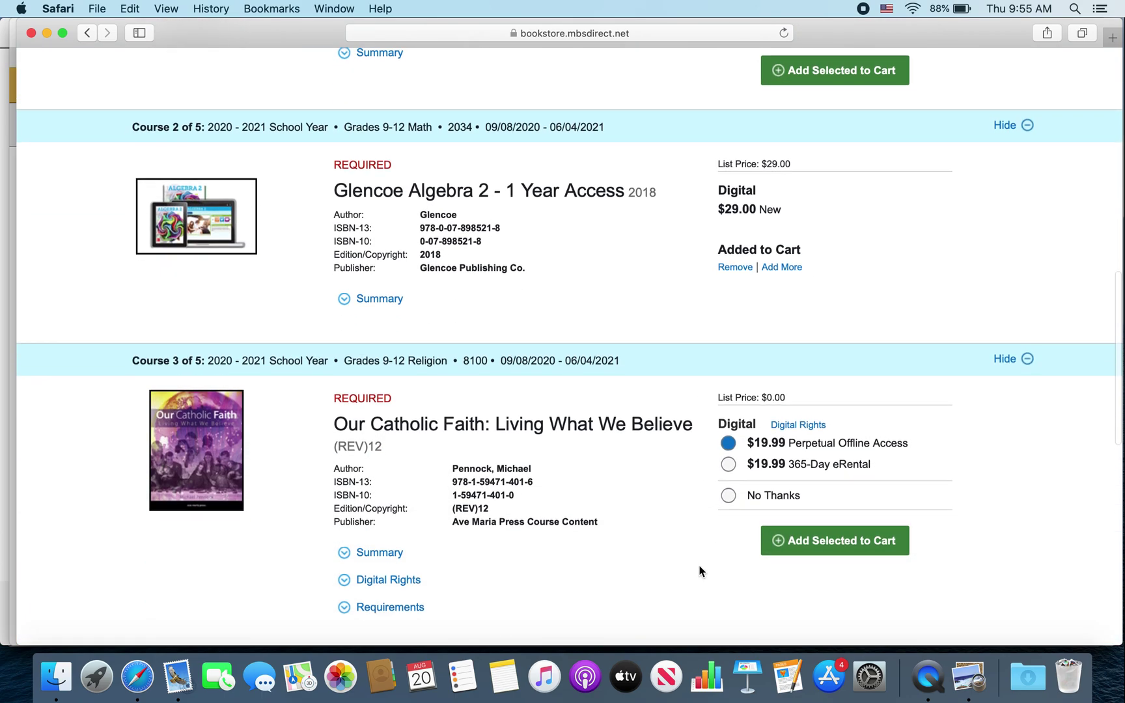
click(814, 545)
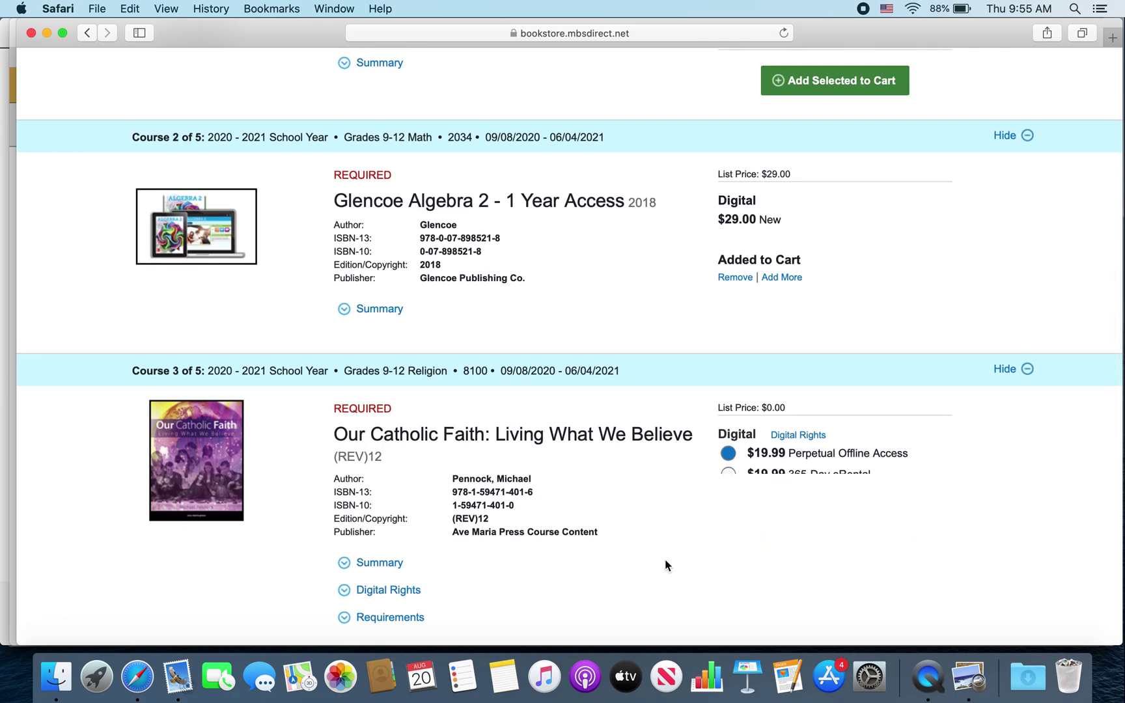
- Add the digital Miller and Levine Biology and Social Studies World History one-year titles to the cart
scroll(633, 569, down, 10)
click(799, 398)
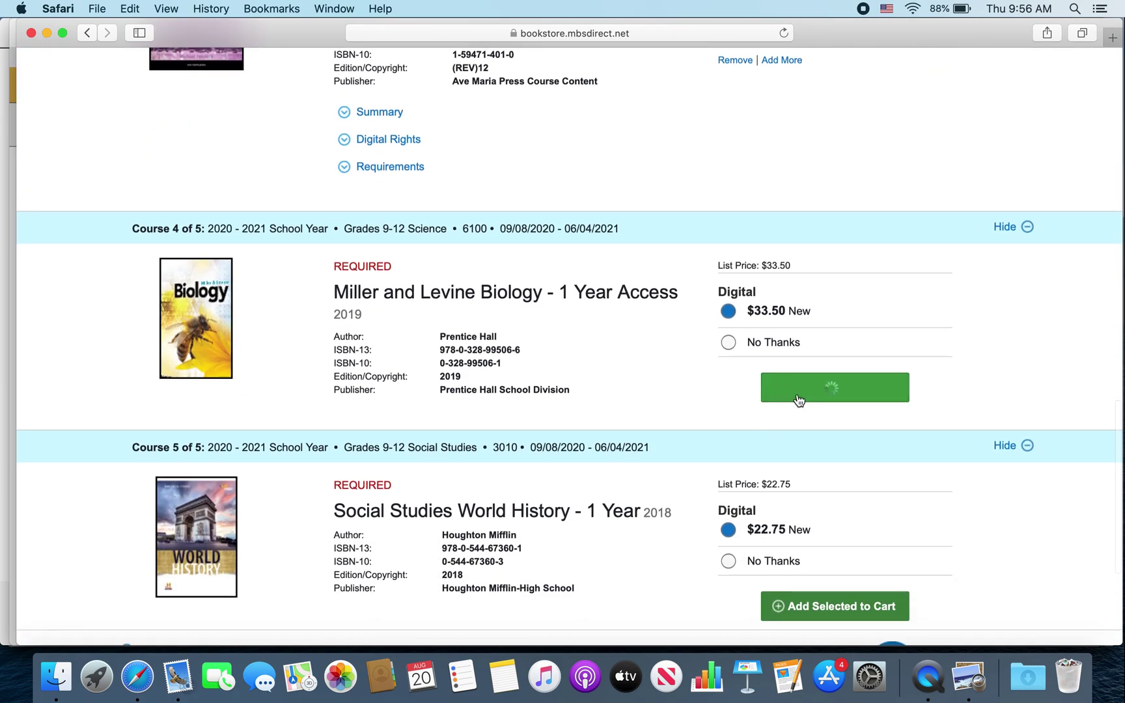
click(786, 610)
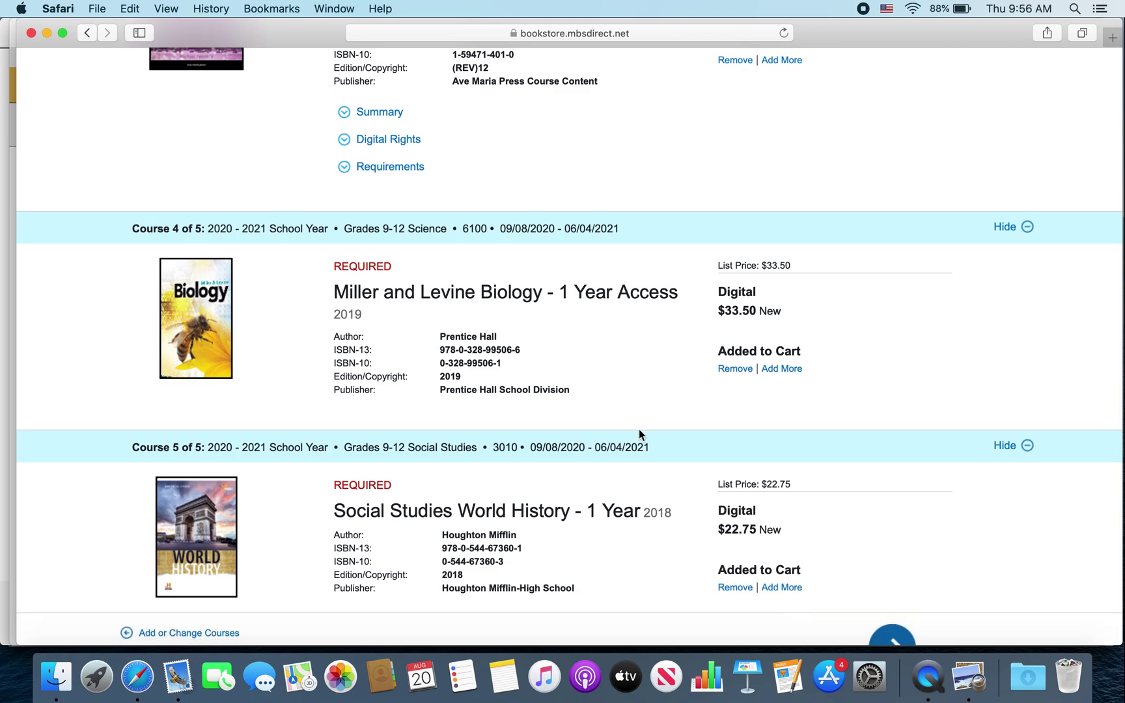
- Check the course list for titles added to the cart and for the English course's two print books
scroll(639, 429, up, 3)
scroll(639, 430, down, 5)
scroll(639, 429, up, 8)
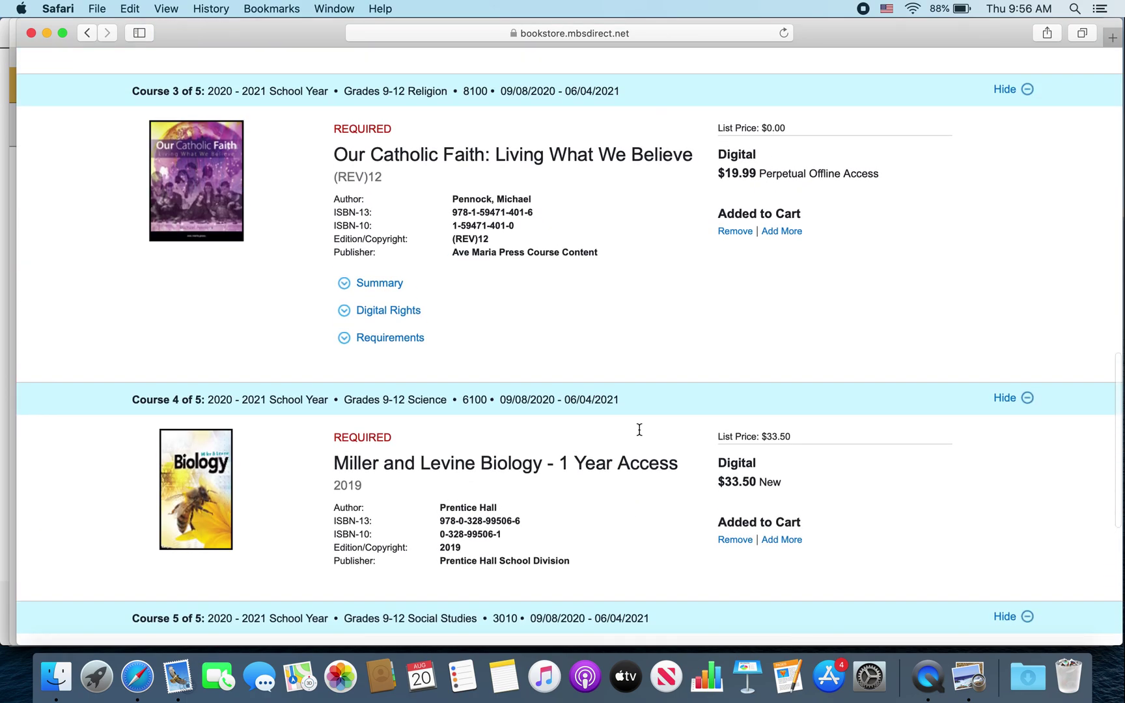
scroll(639, 429, up, 10)
scroll(639, 429, up, 8)
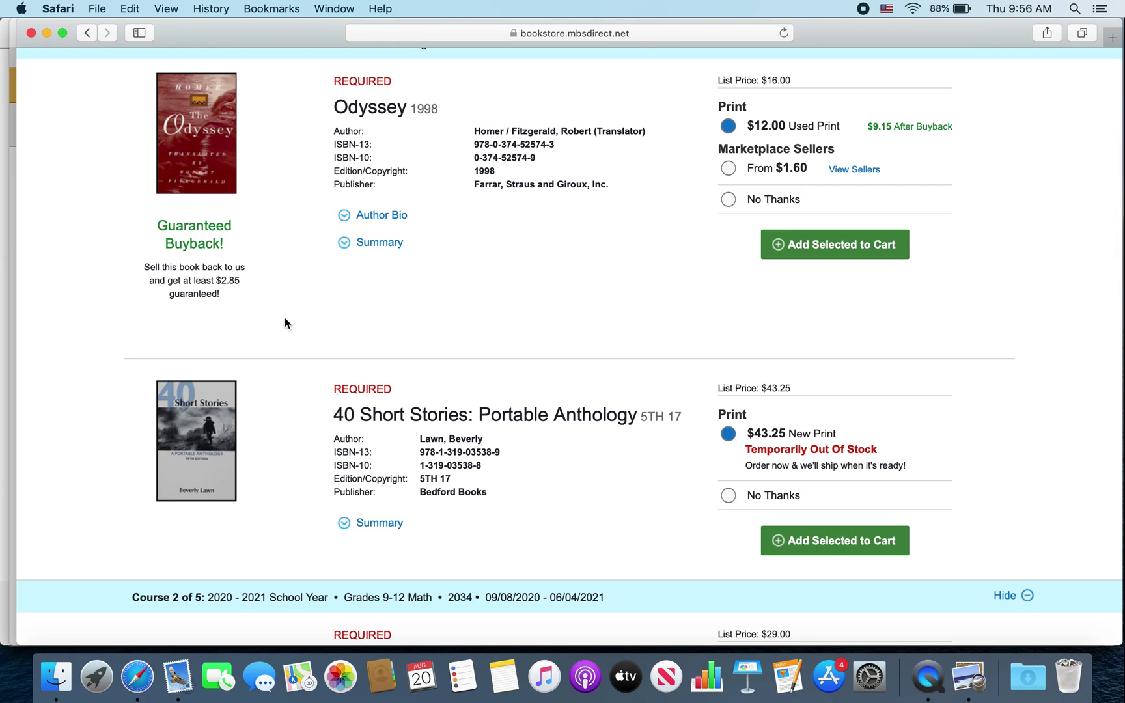
- Compare the bookstore's Odyssey listing with the Amazon search results for the Robert Fitzgerald translation, checking translator, format and price
key(ctrl+Up)
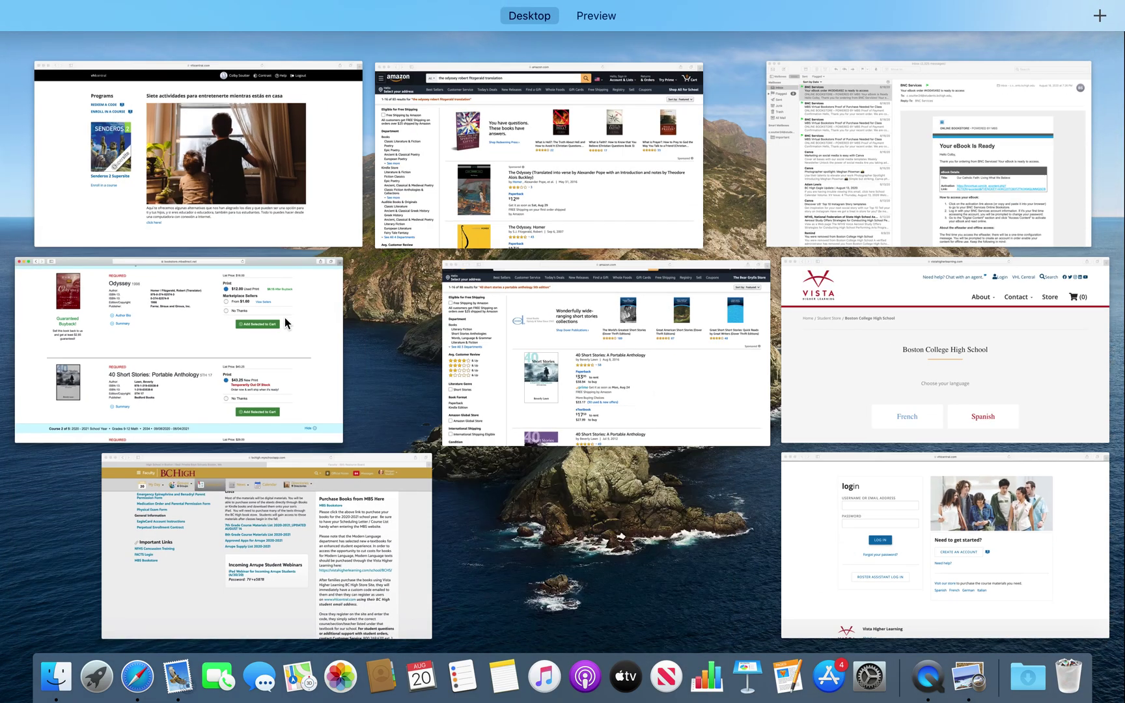
click(576, 206)
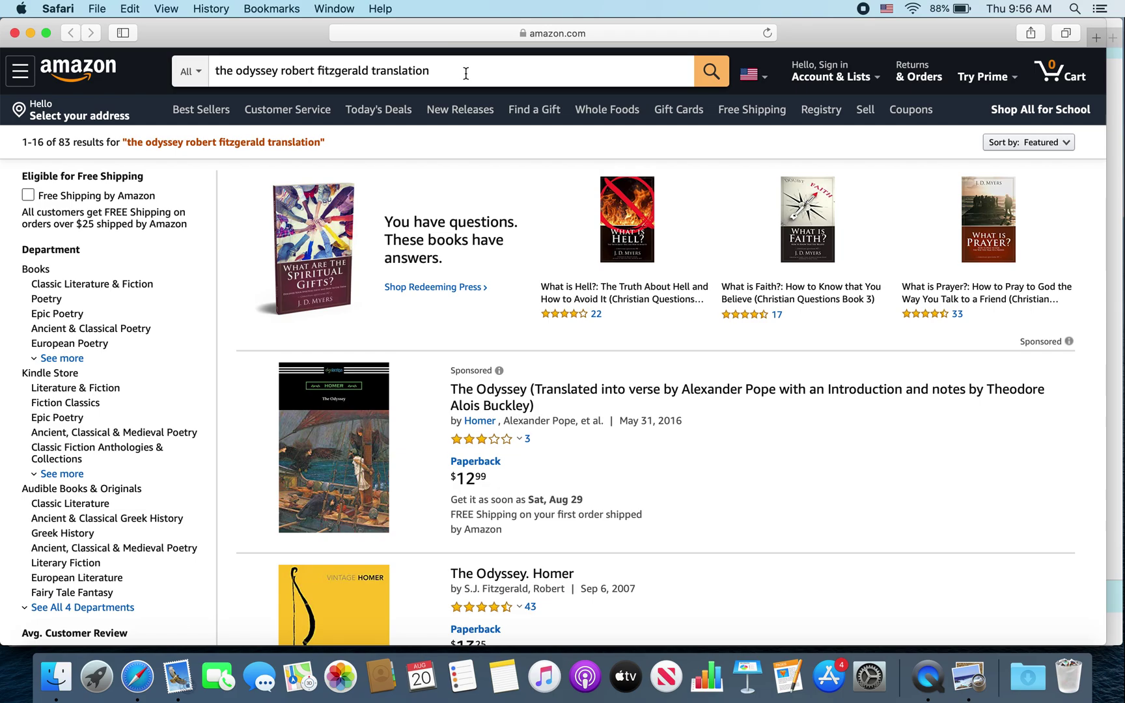
key(ctrl+Up)
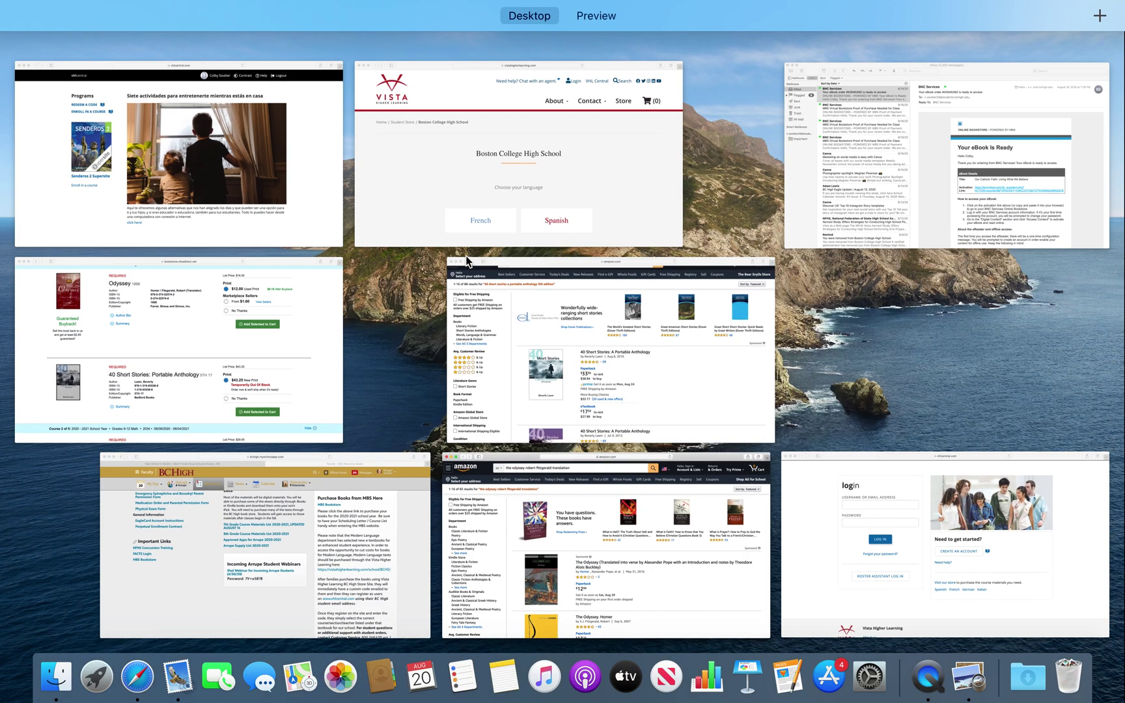
click(164, 324)
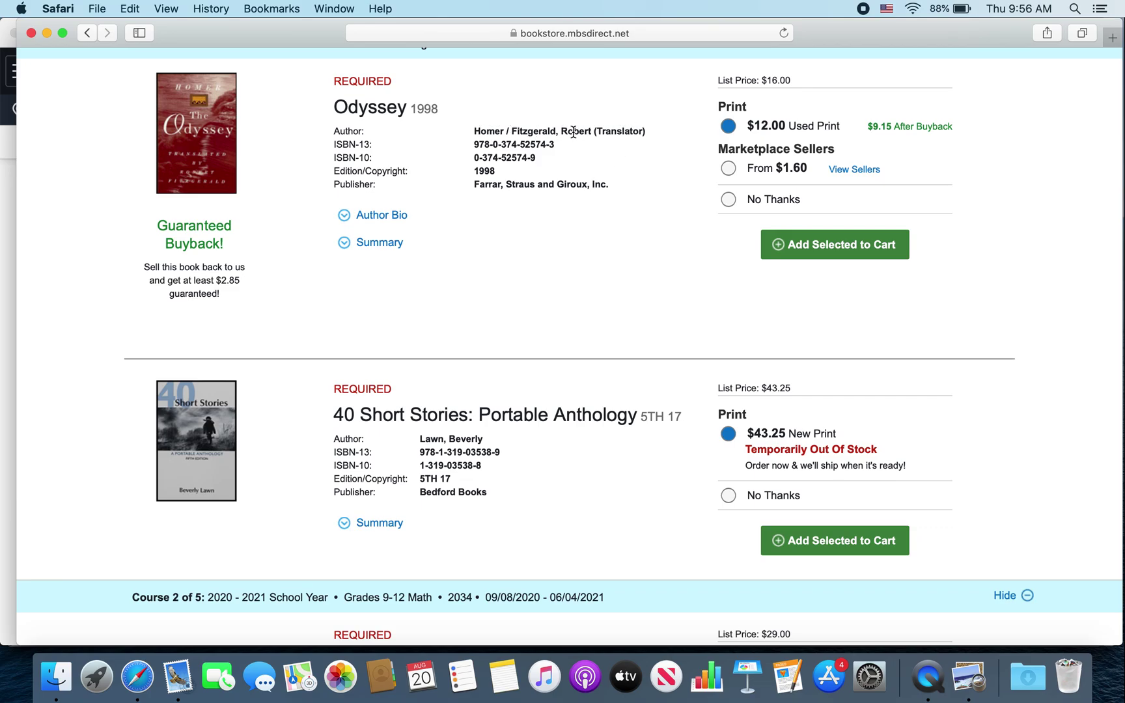
key(ctrl+Up)
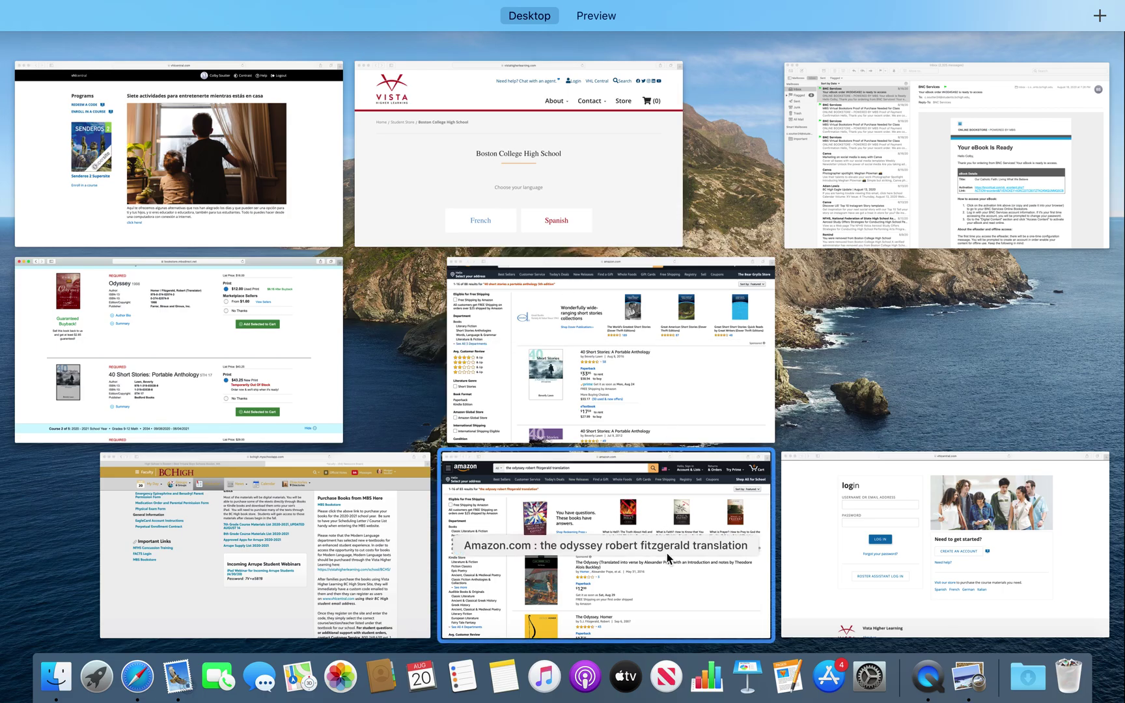
click(670, 579)
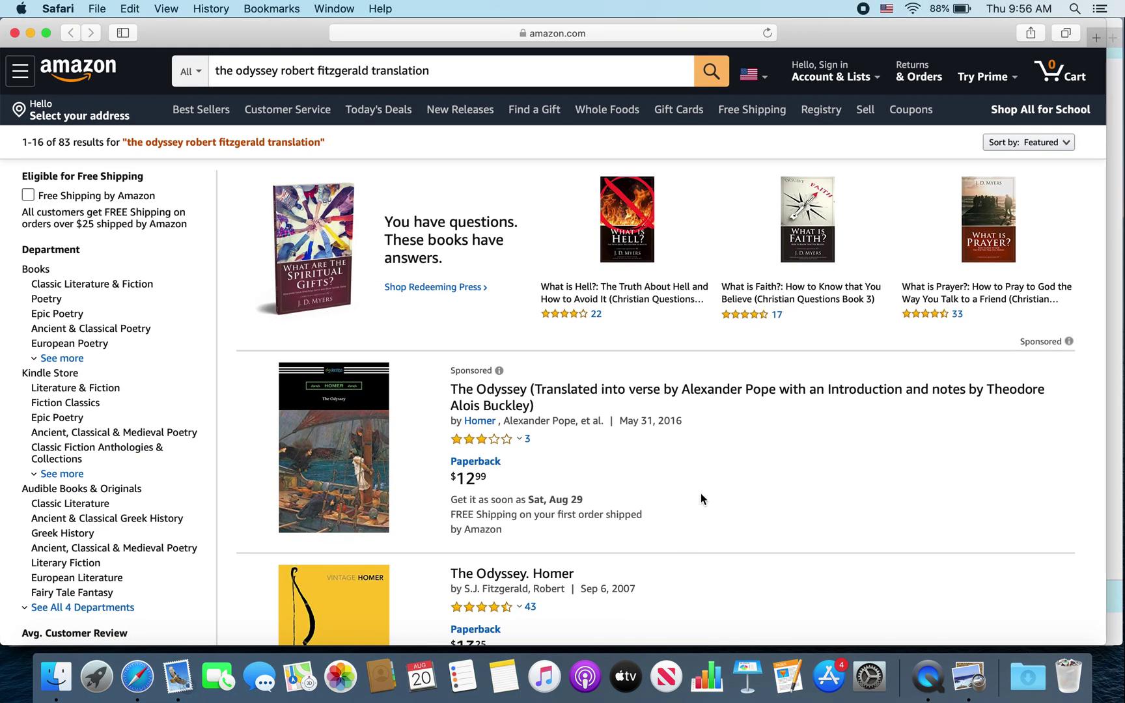
scroll(701, 498, down, 5)
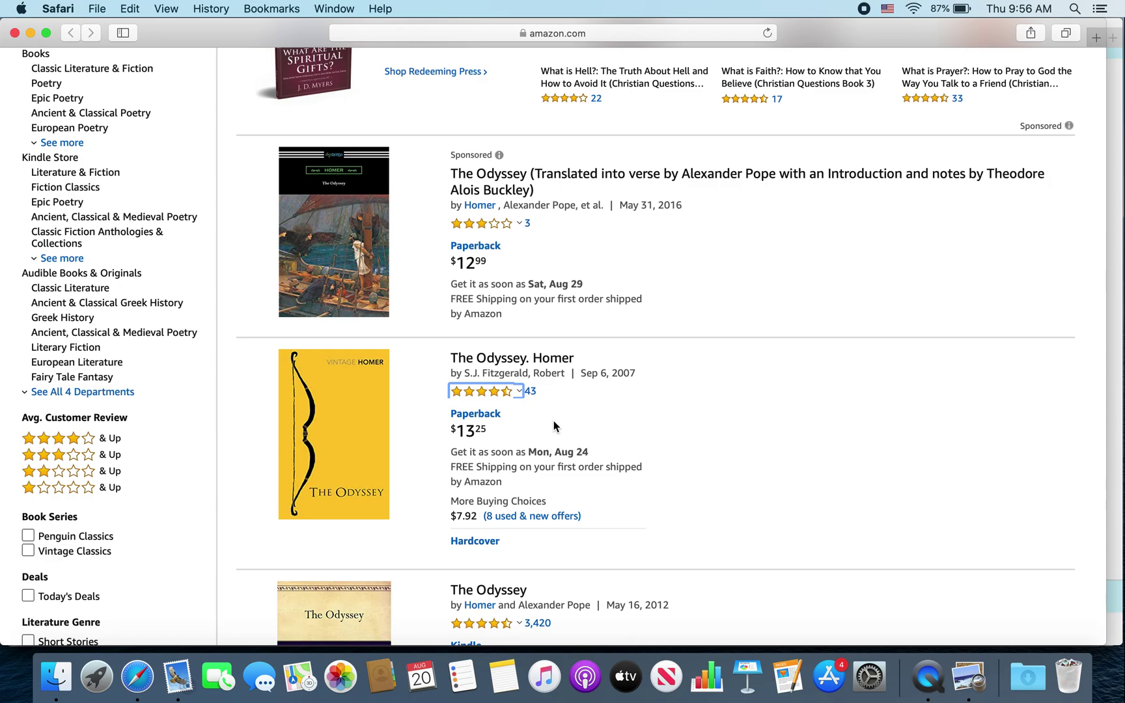
- Compare the bookstore's 40 Short Stories: Portable Anthology listing with the Amazon results for the 5th edition, including rental and purchase prices
key(ctrl+Up)
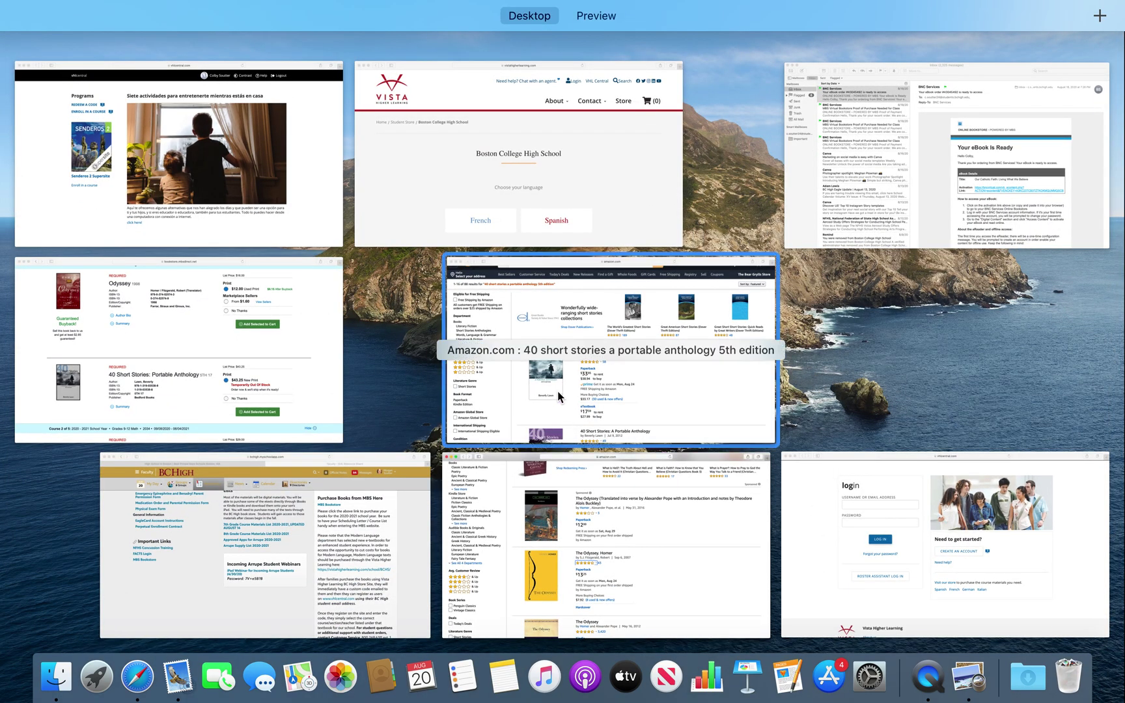
click(185, 331)
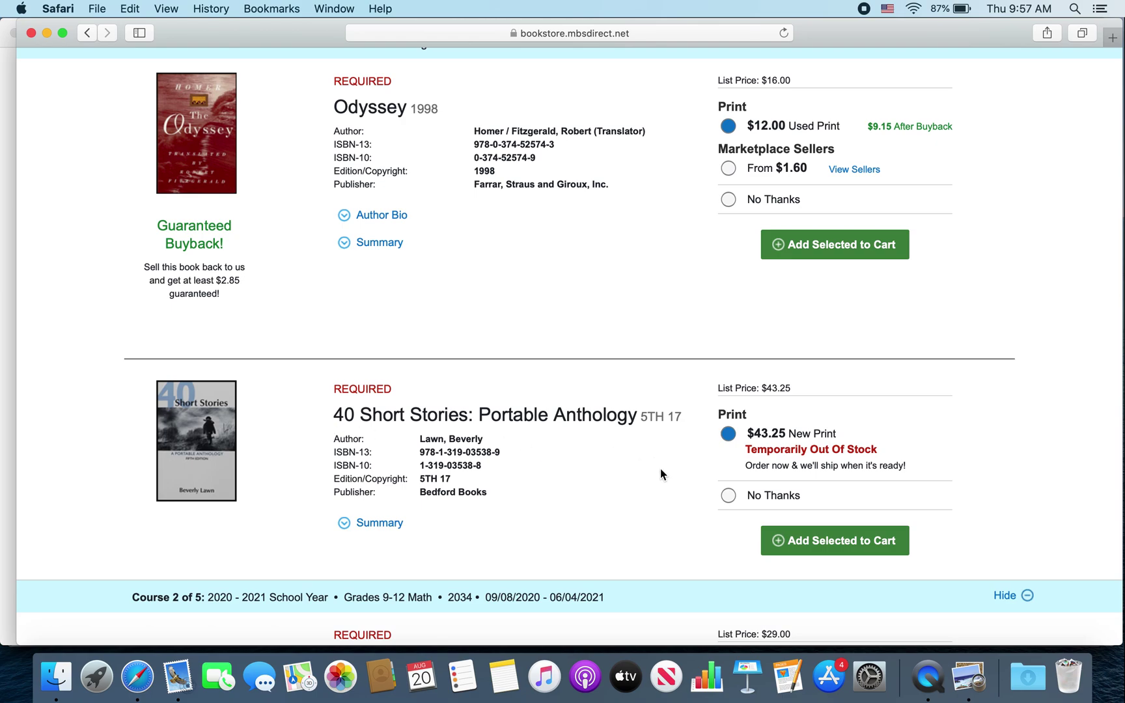
key(ctrl+Up)
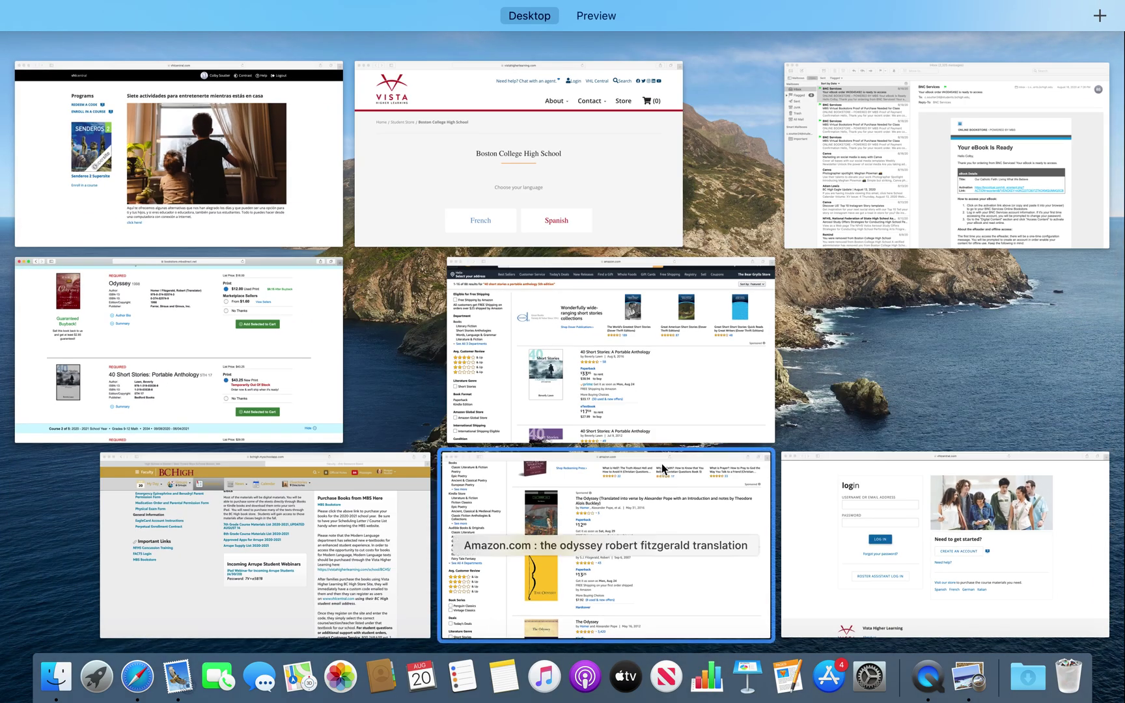
click(705, 403)
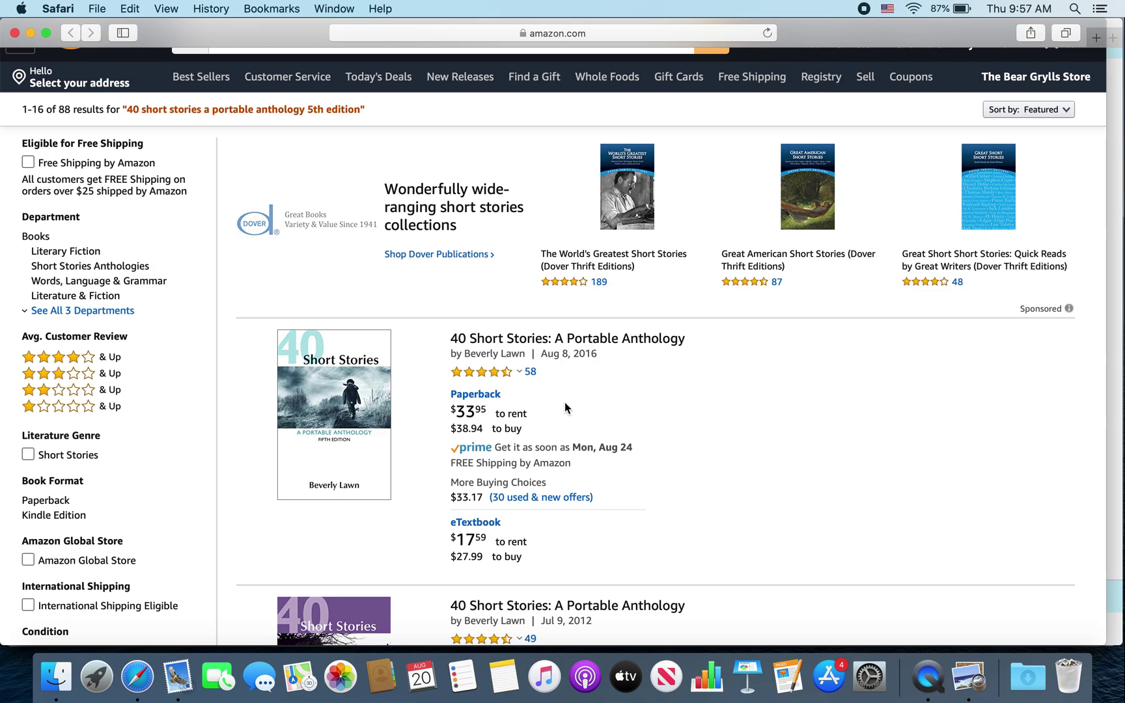
scroll(564, 403, up, 1)
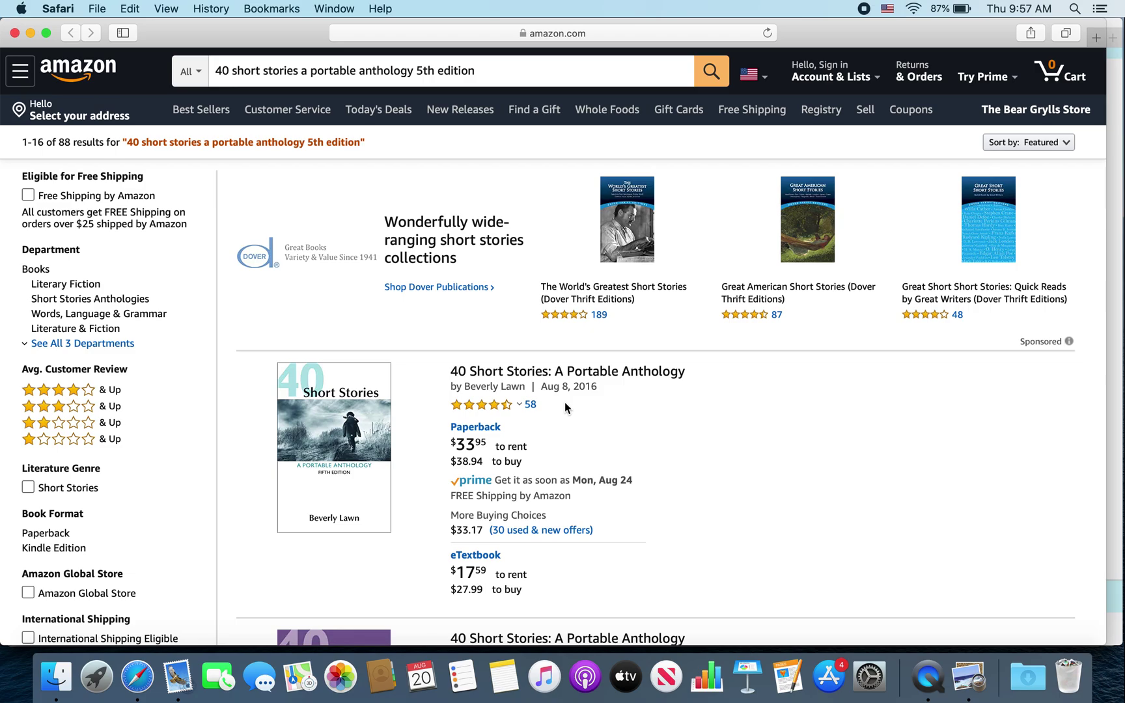
- Return to the bookstore's course materials list, proceed to checkout with the four digital titles and review the cart
key(ctrl+Up)
click(194, 333)
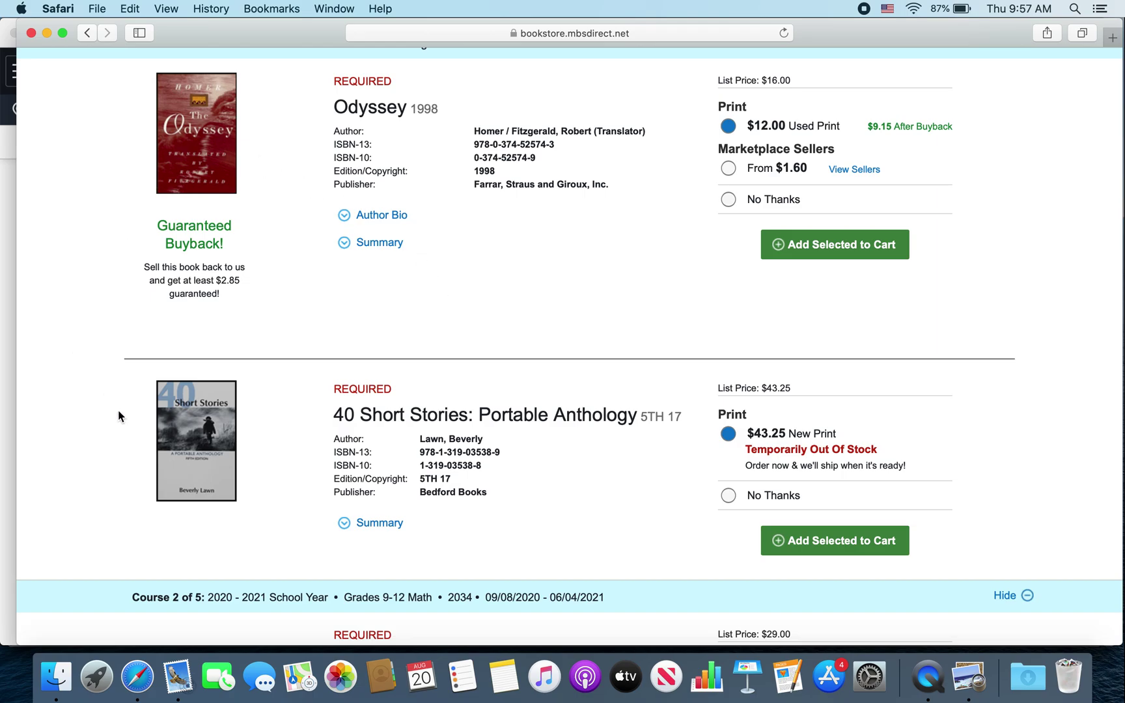
key(ctrl+Up)
key(ctrl+Up)
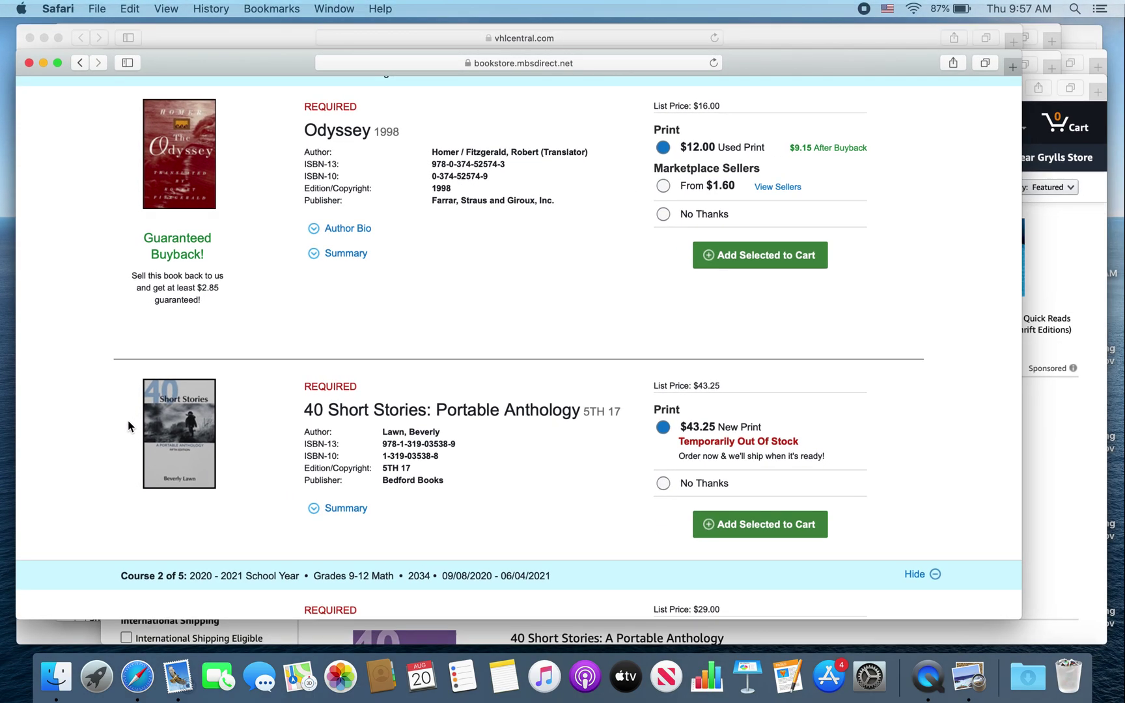
scroll(401, 493, down, 1)
scroll(403, 498, down, 14)
scroll(403, 497, up, 1)
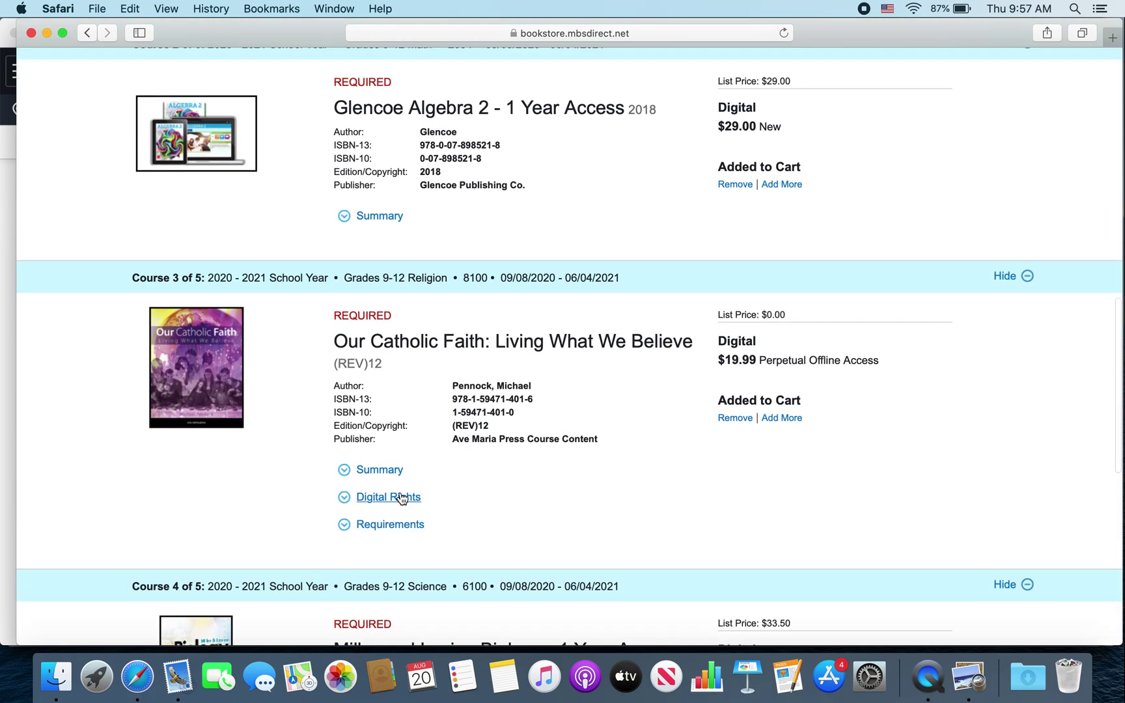
scroll(442, 506, down, 10)
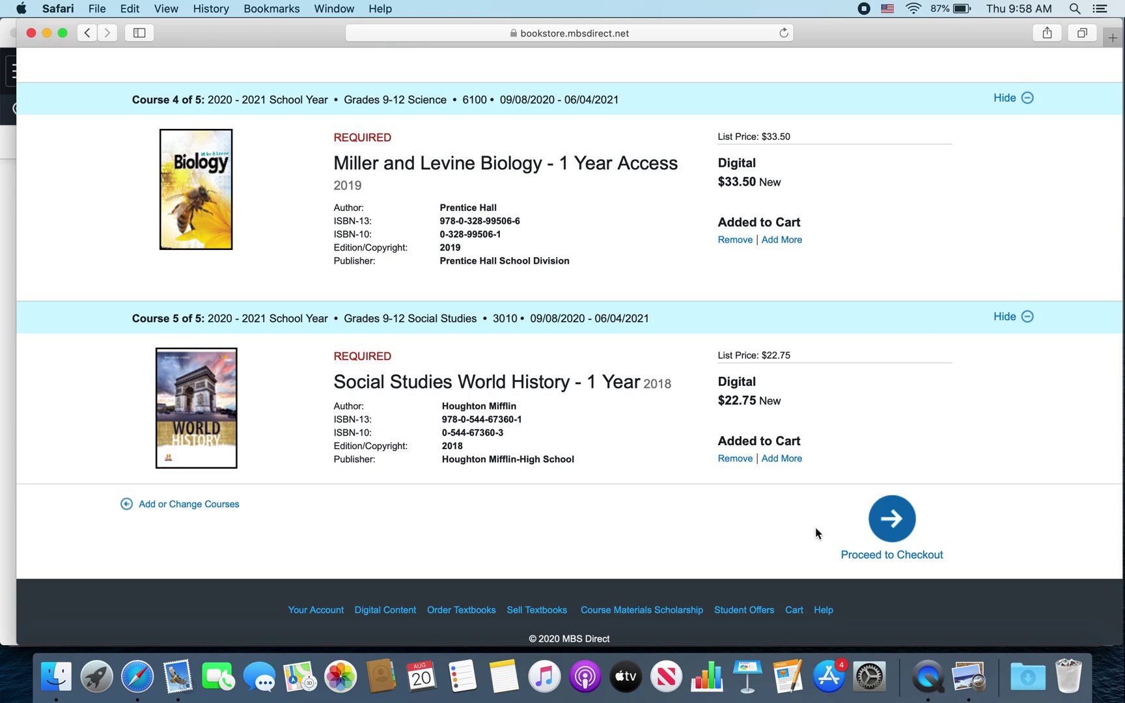
click(896, 518)
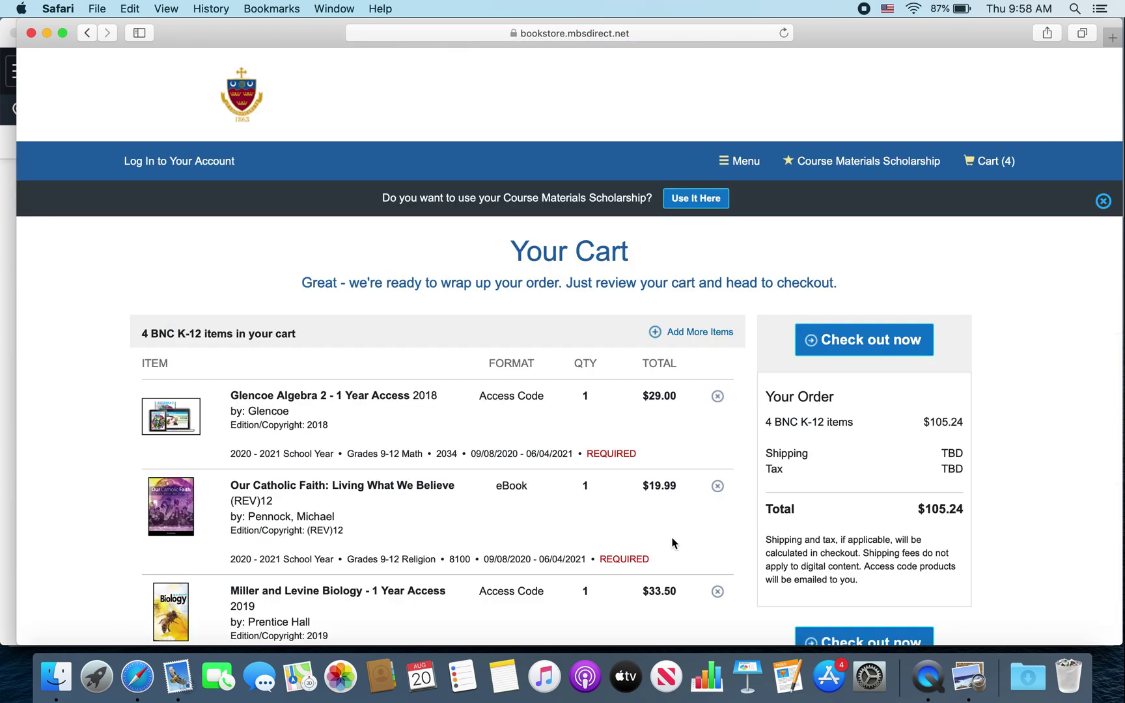
scroll(673, 543, down, 5)
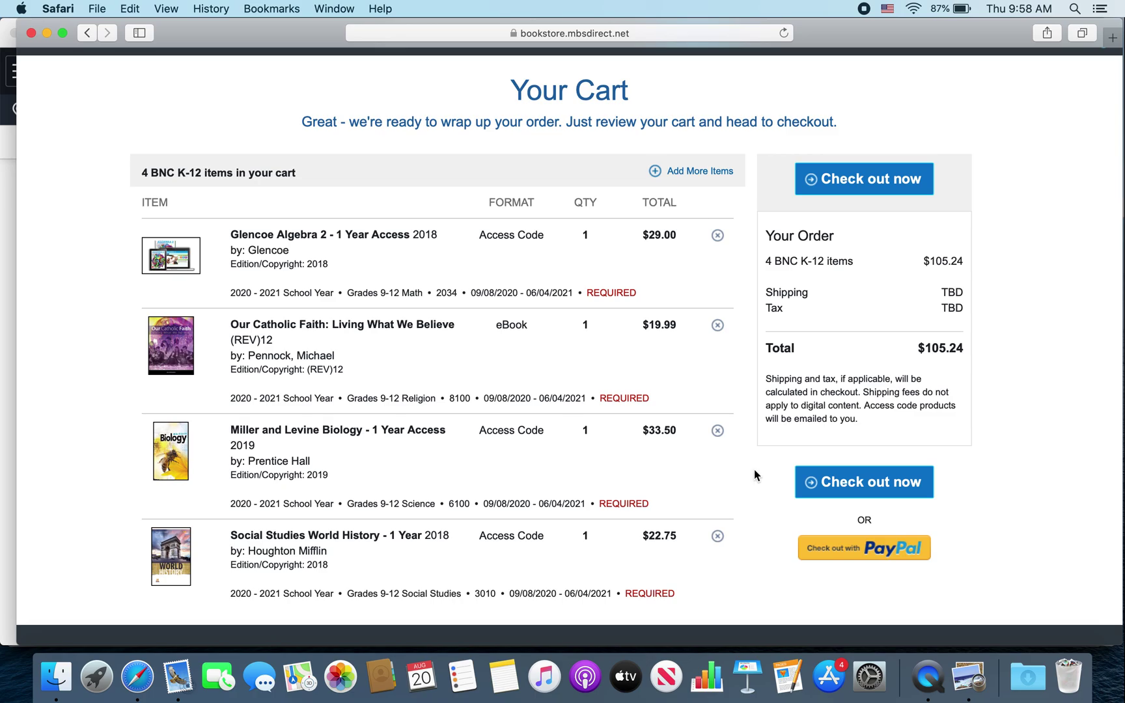
- Switch to the checkout screenshots in Preview and examine the student details and the student account assigned to each title
key(ctrl+Up)
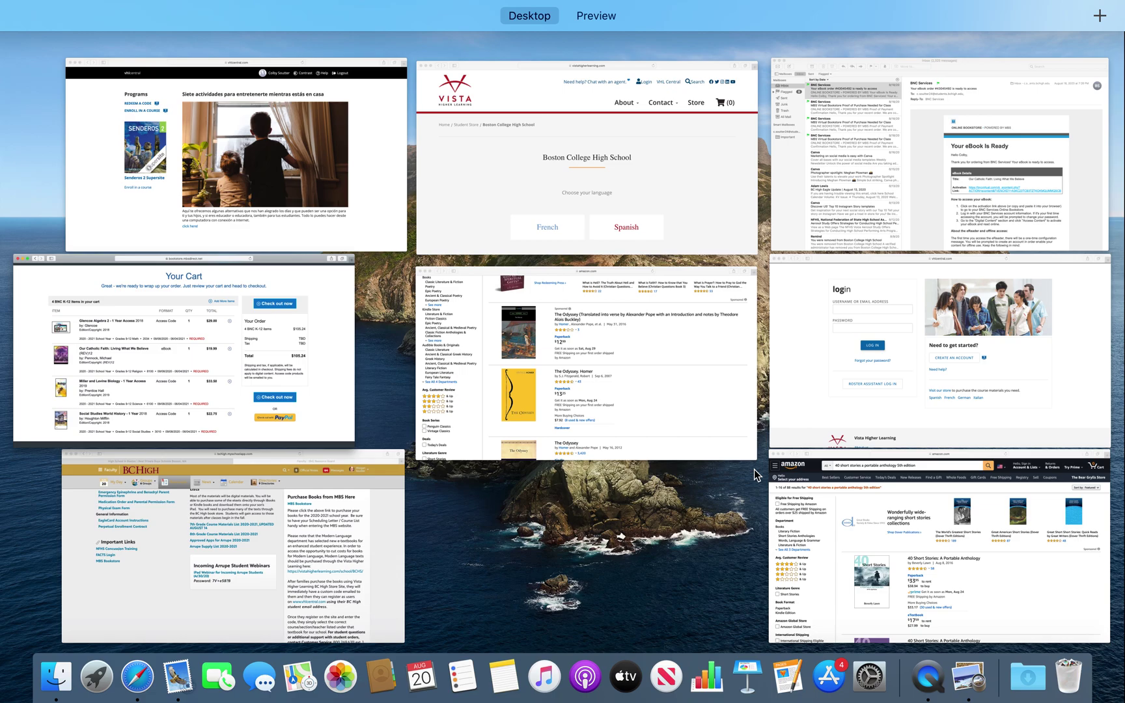
key(ctrl+Right)
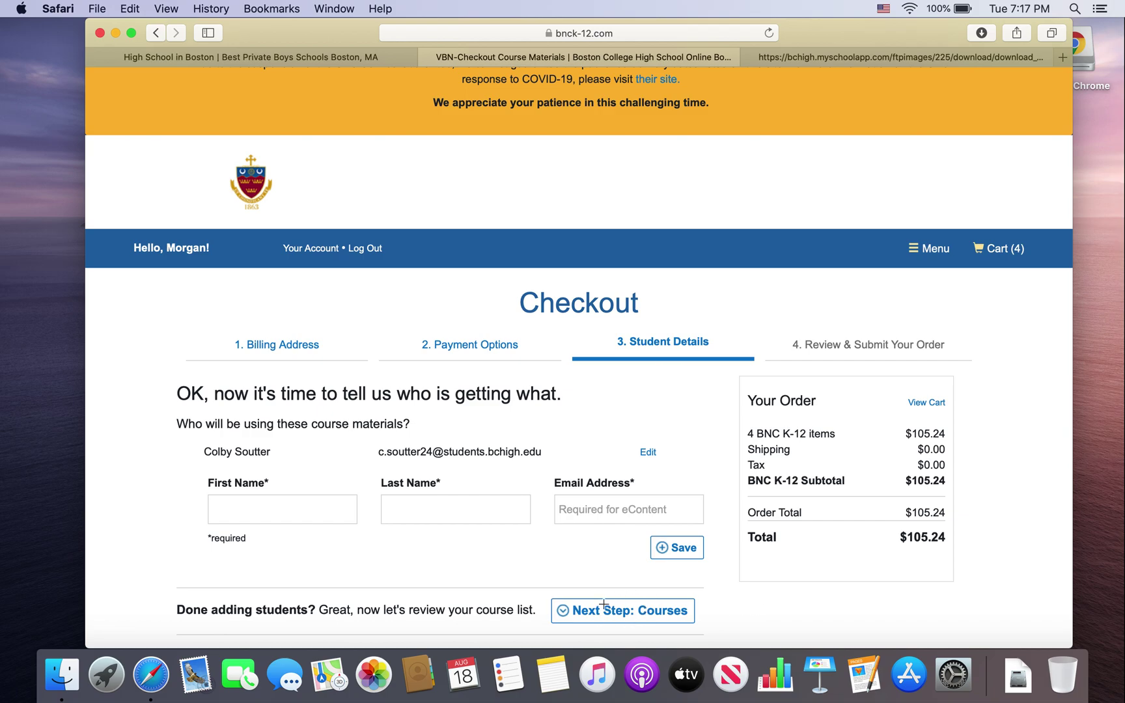
scroll(771, 606, down, 10)
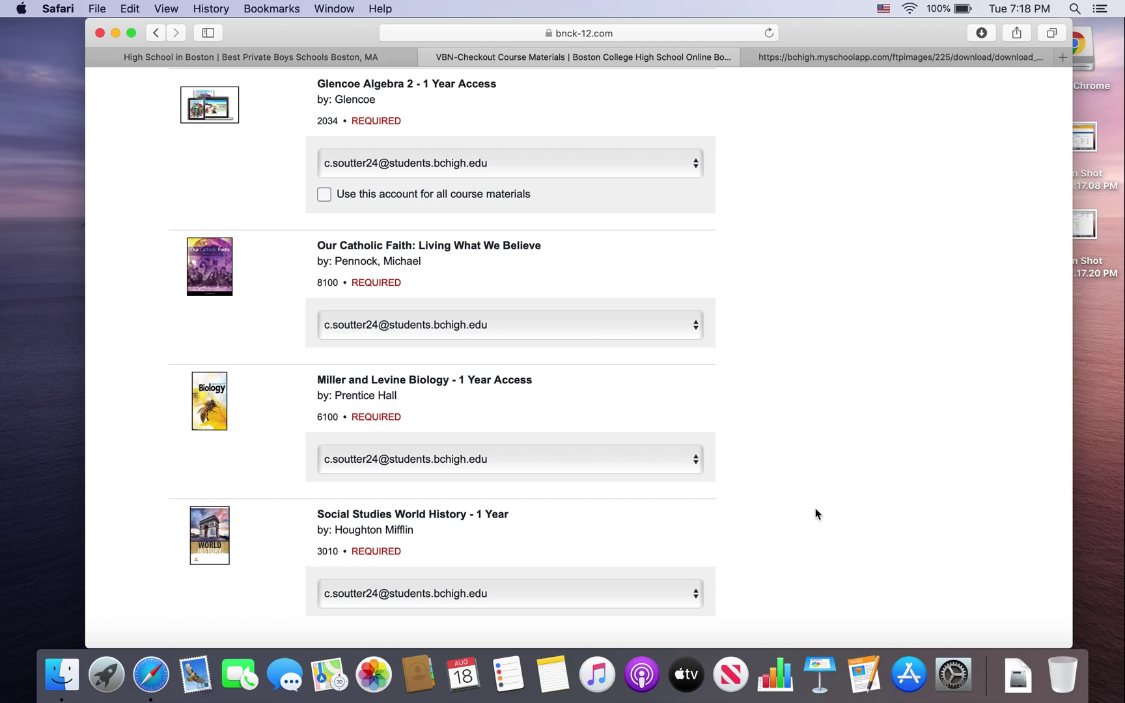
- Examine the screenshots of the order review and order confirmation, including payment method, course IDs and purchased items, and show all open windows
key(Right)
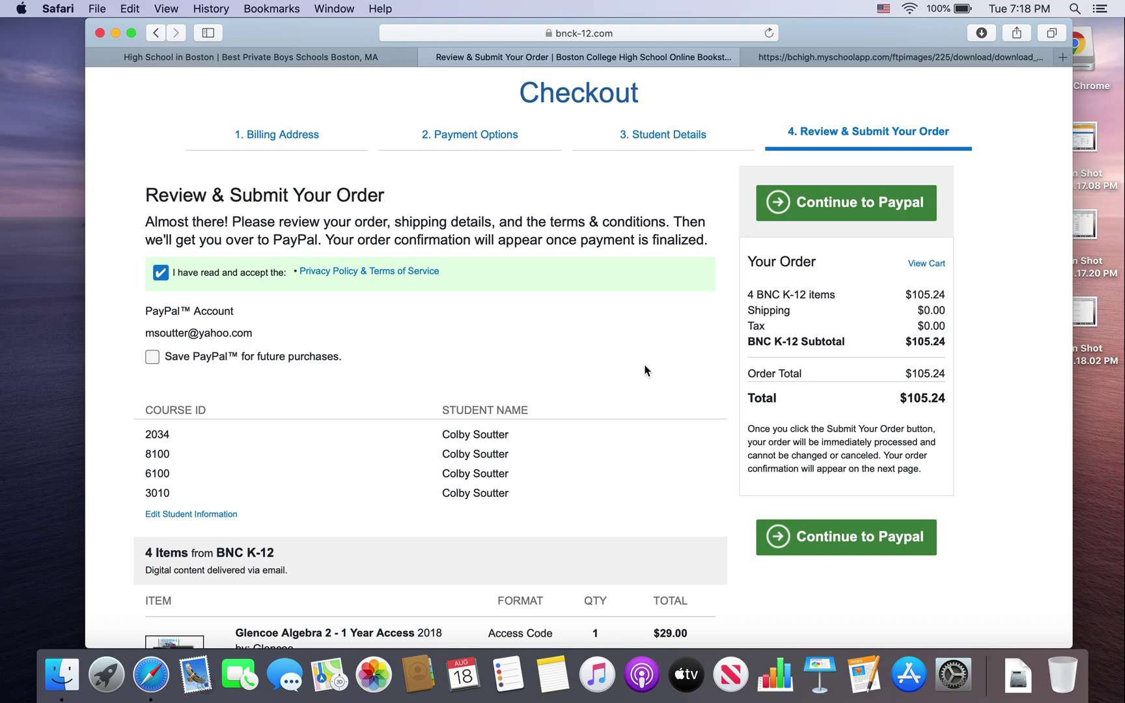
key(super+shift+4)
click(561, 490)
scroll(563, 492, down, 8)
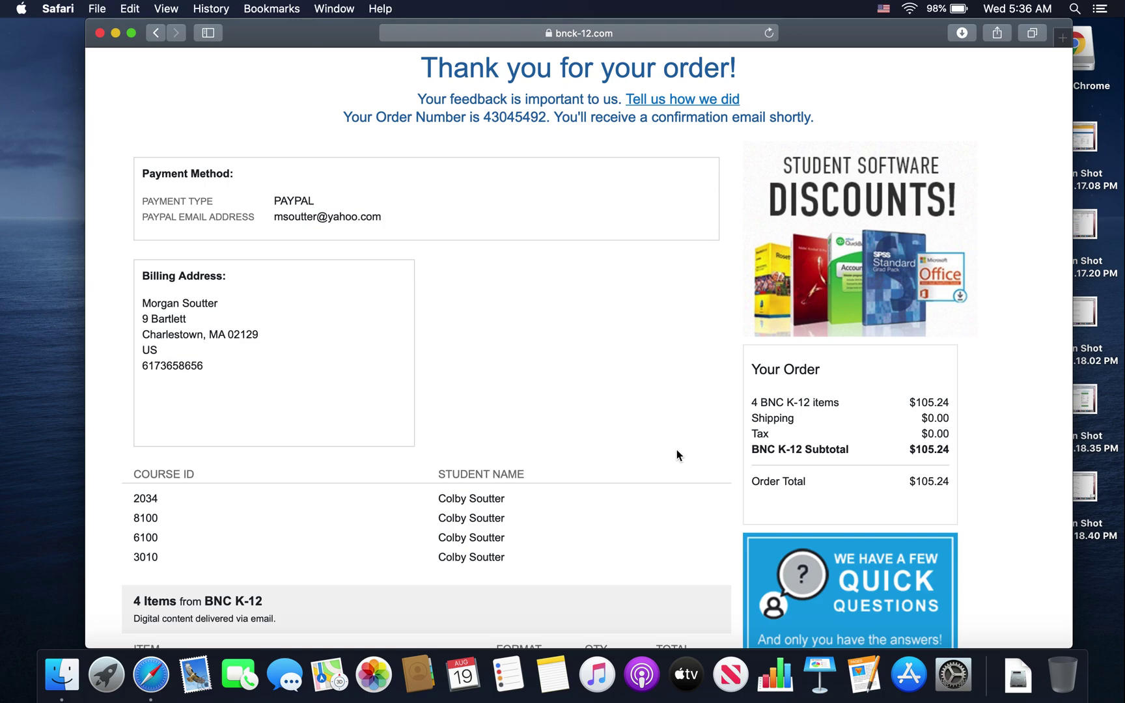
key(super+shift+3)
scroll(678, 454, down, 10)
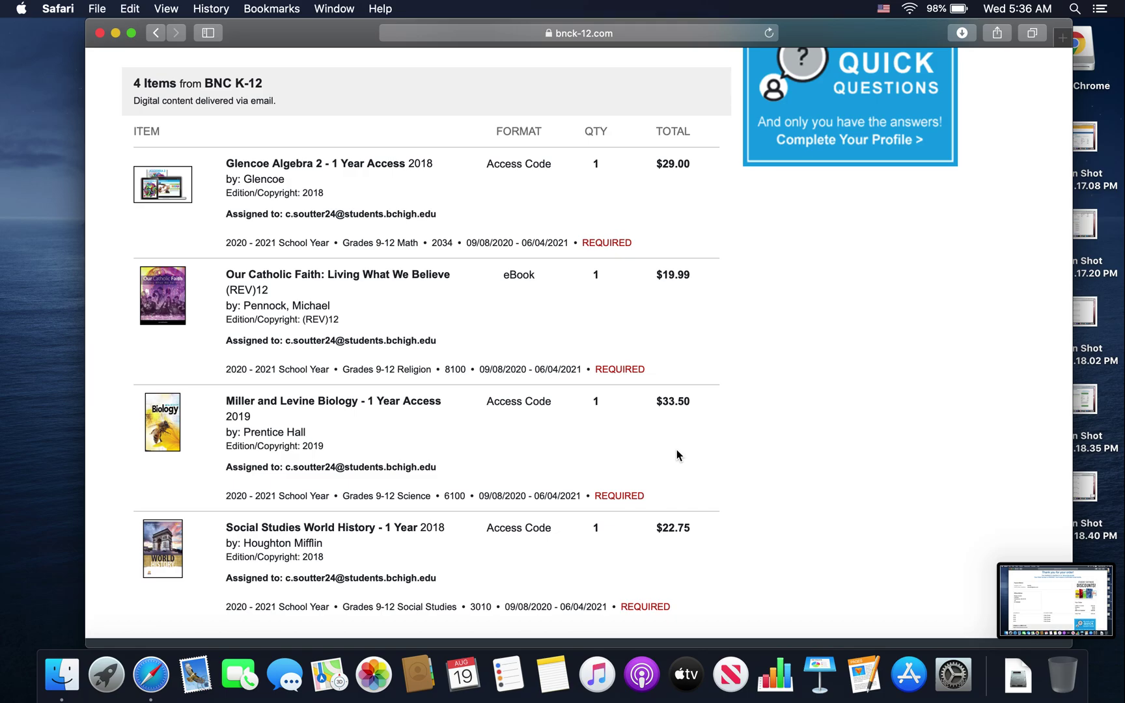
key(ctrl+Up)
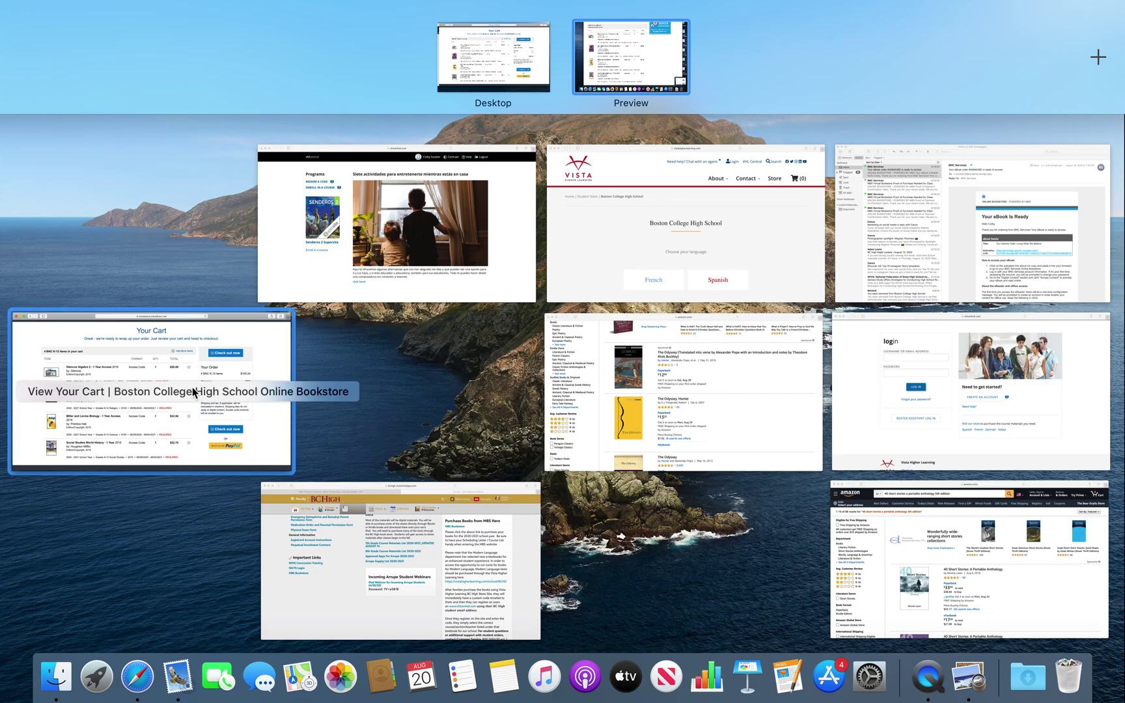
- Review the Modern Language purchase instructions on the BC High resource board and open the school's Spanish programs in the Vista Higher Learning store
click(344, 591)
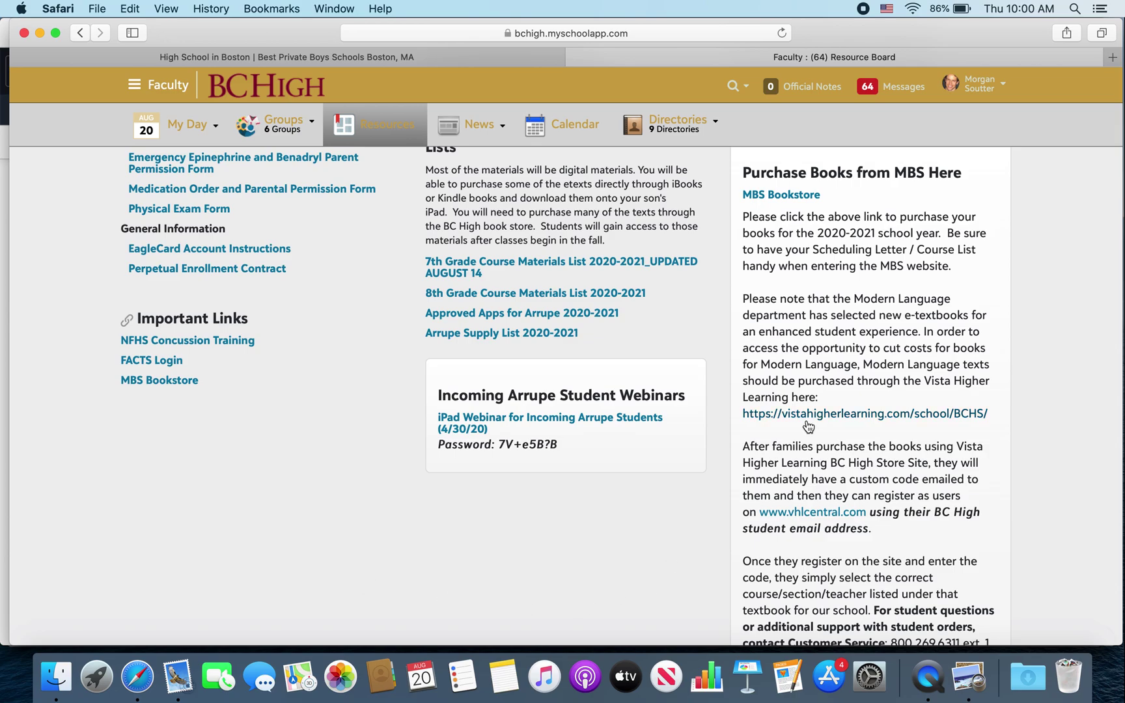
key(ctrl+Up)
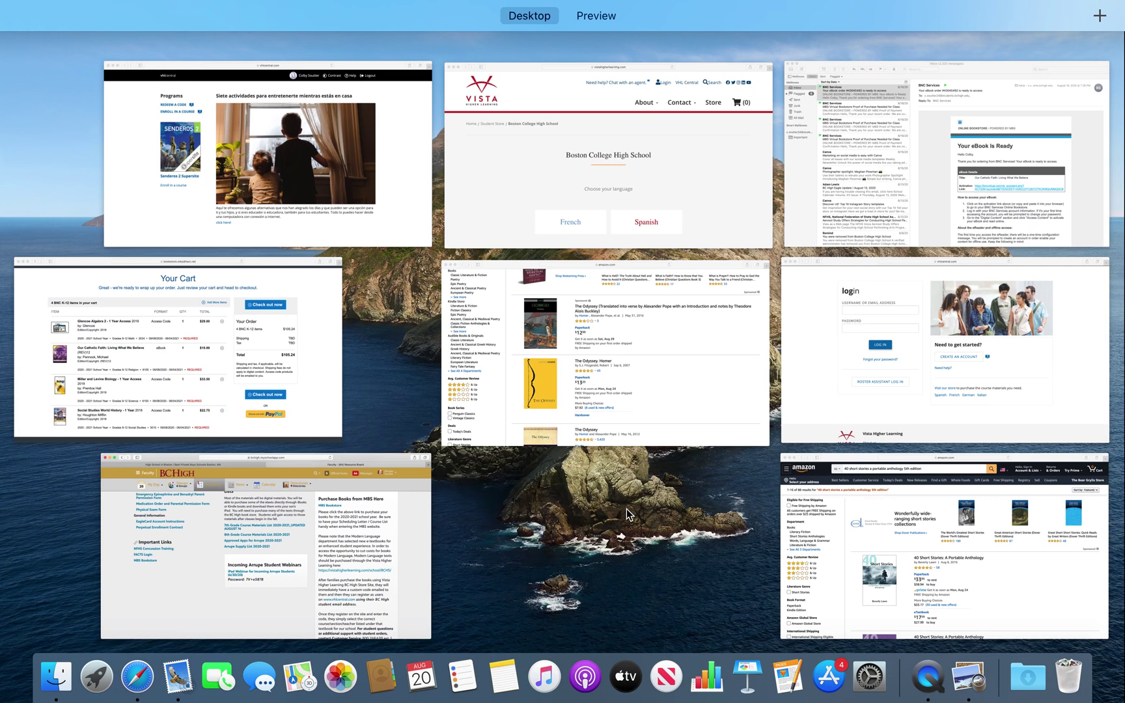
click(650, 197)
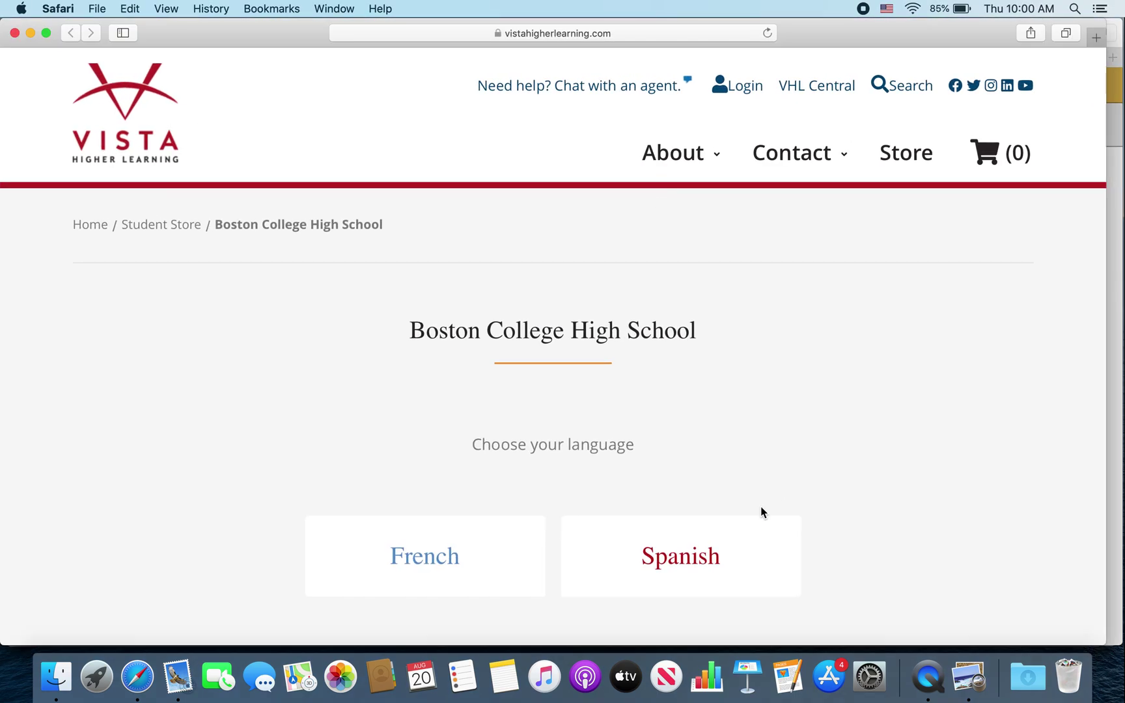
click(690, 560)
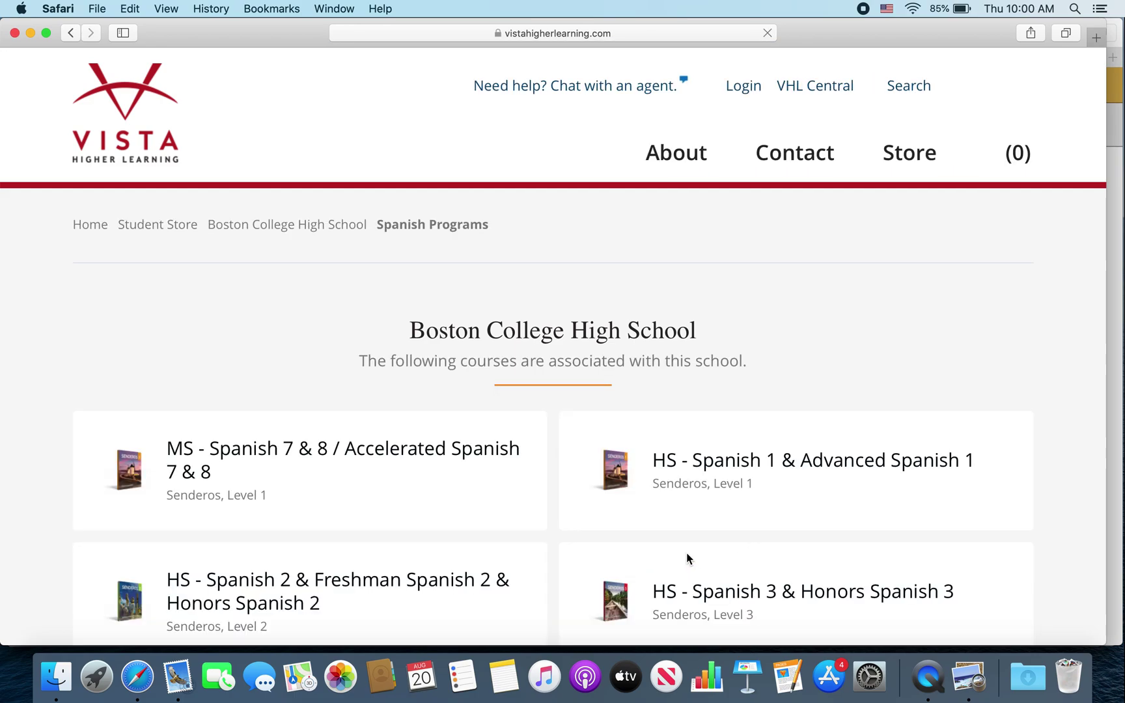
- Add Senderos ©2018 Level 2 for HS - Spanish 2 & Freshman Spanish 2 & Honors Spanish 2 to the cart and review the cart
scroll(444, 490, down, 3)
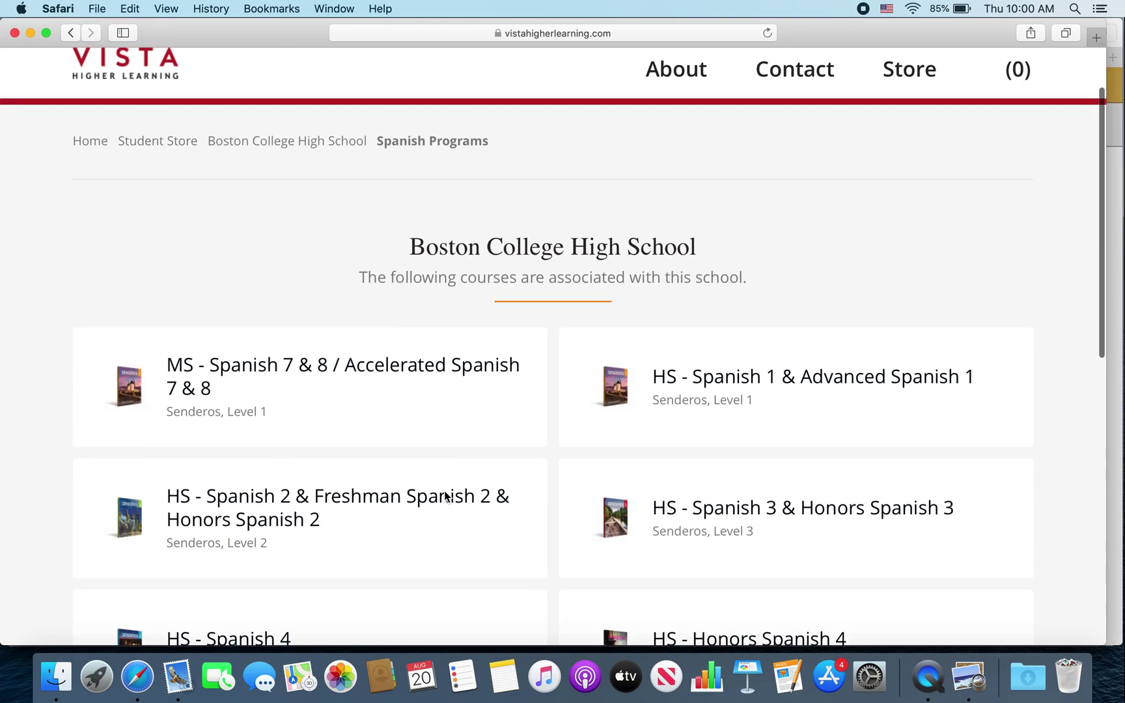
click(376, 501)
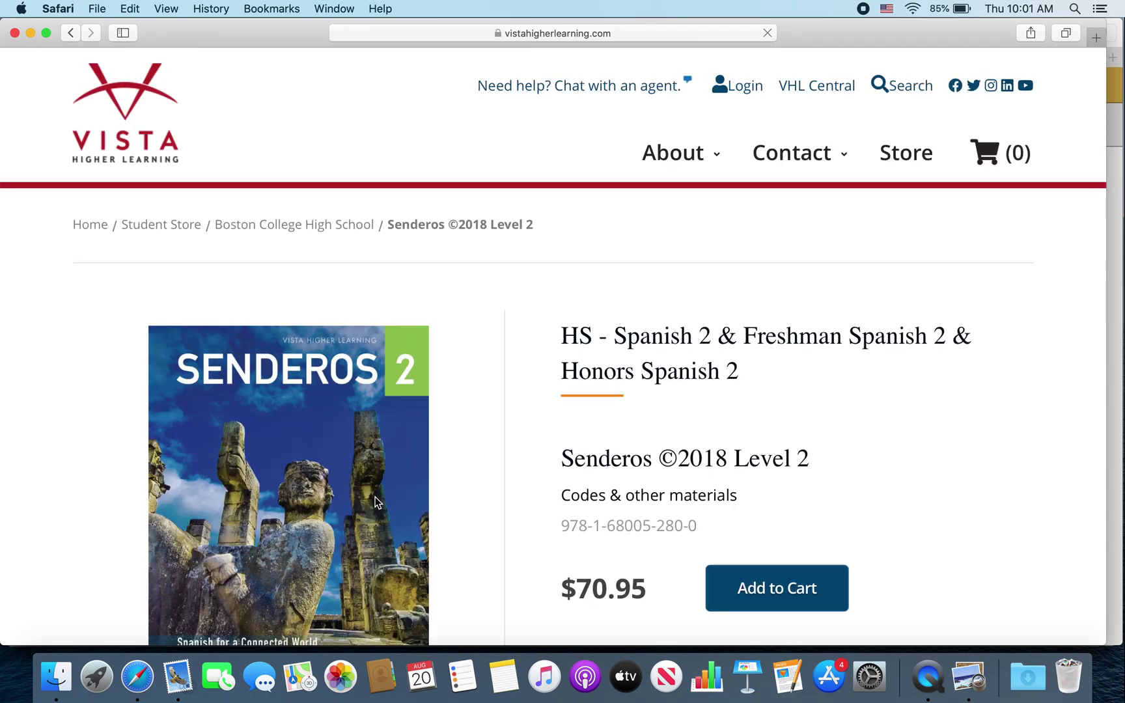
scroll(581, 522, down, 2)
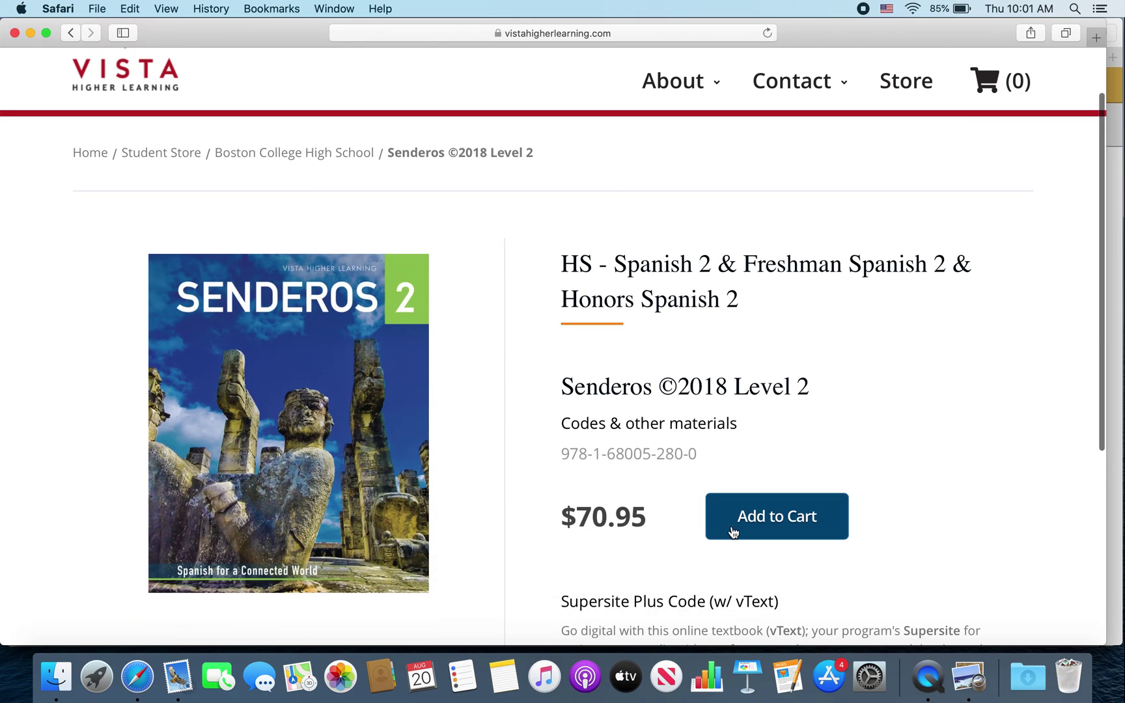
click(784, 523)
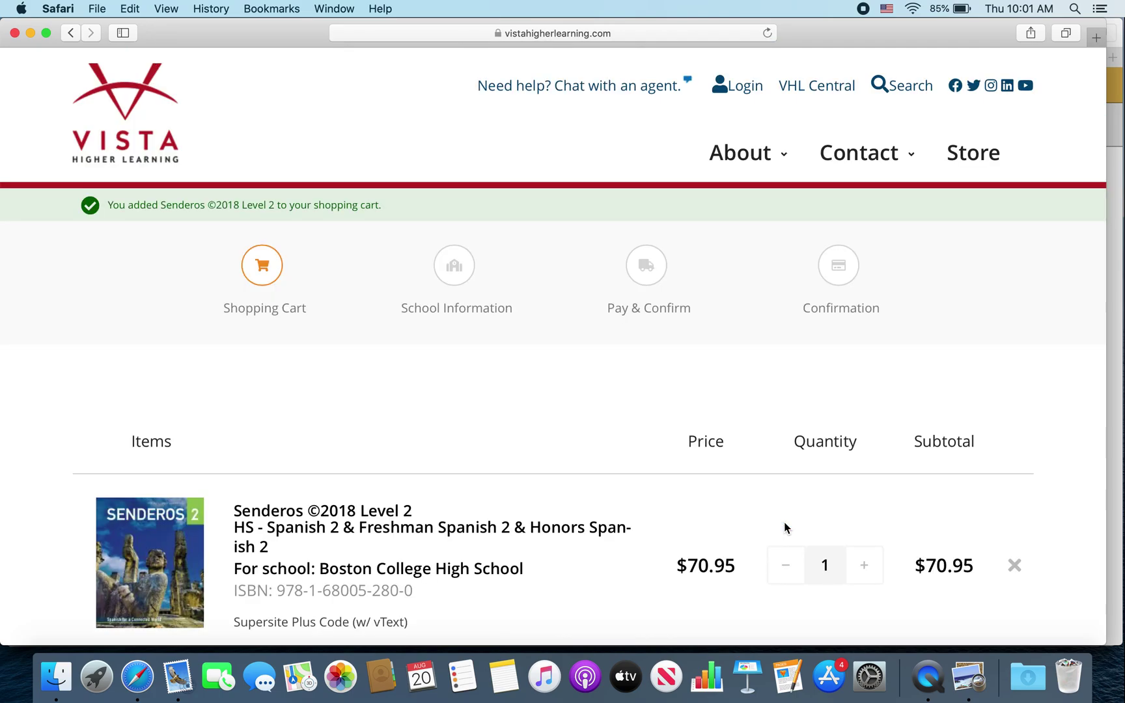
scroll(784, 528, down, 3)
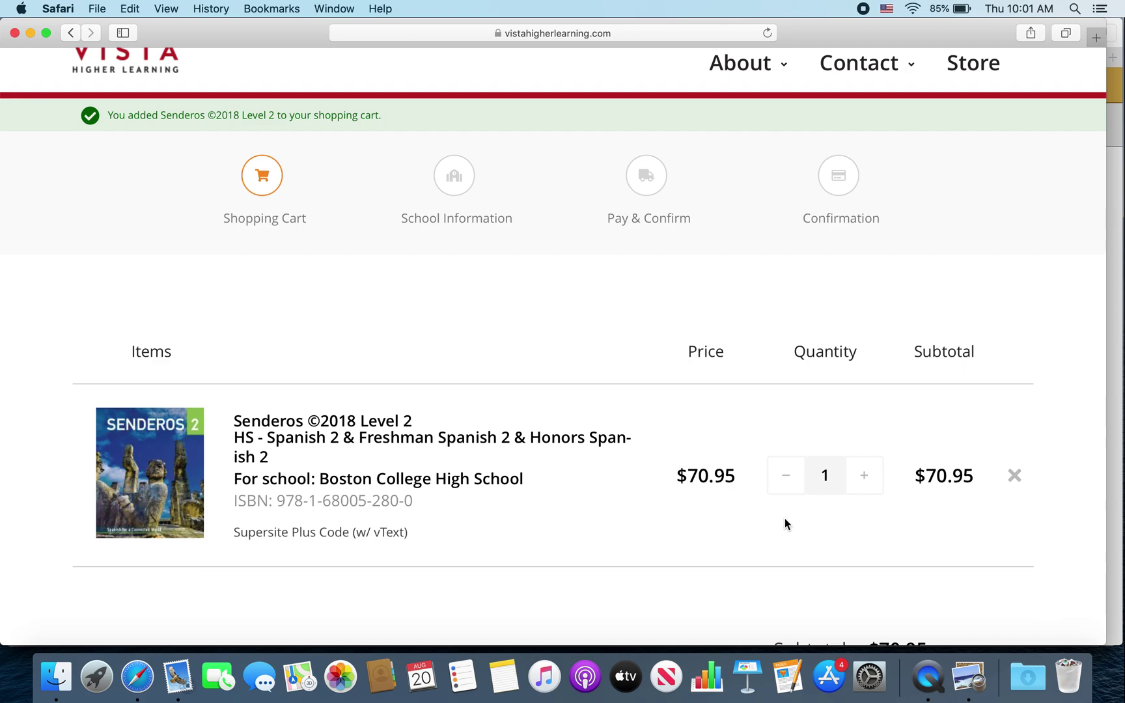
- Examine the VHL Central login page and the student's signed-in Programs page, including the options to redeem a code and enroll in a course
key(ctrl+Up)
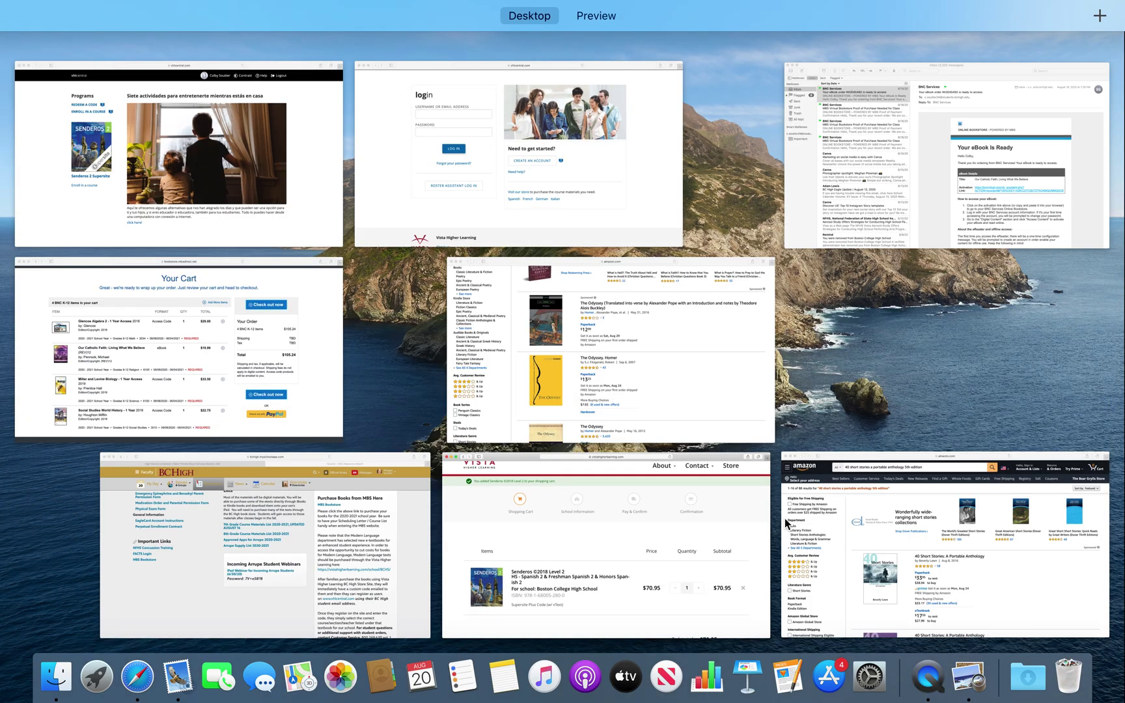
click(642, 215)
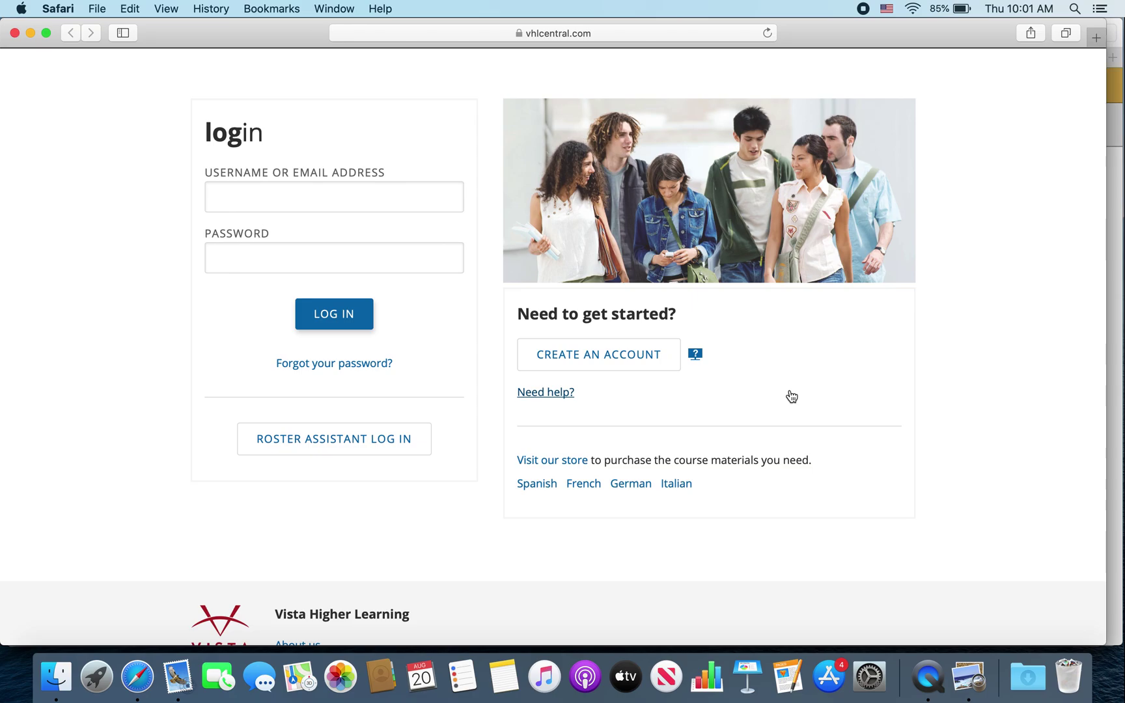
key(ctrl+Up)
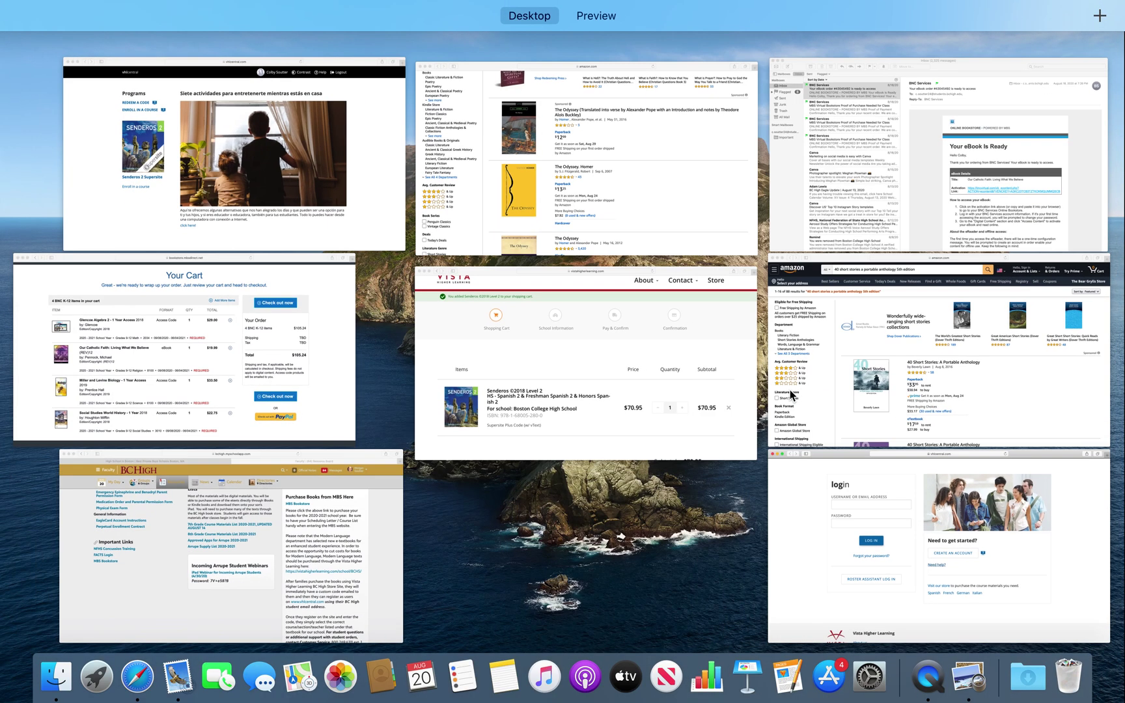
click(130, 229)
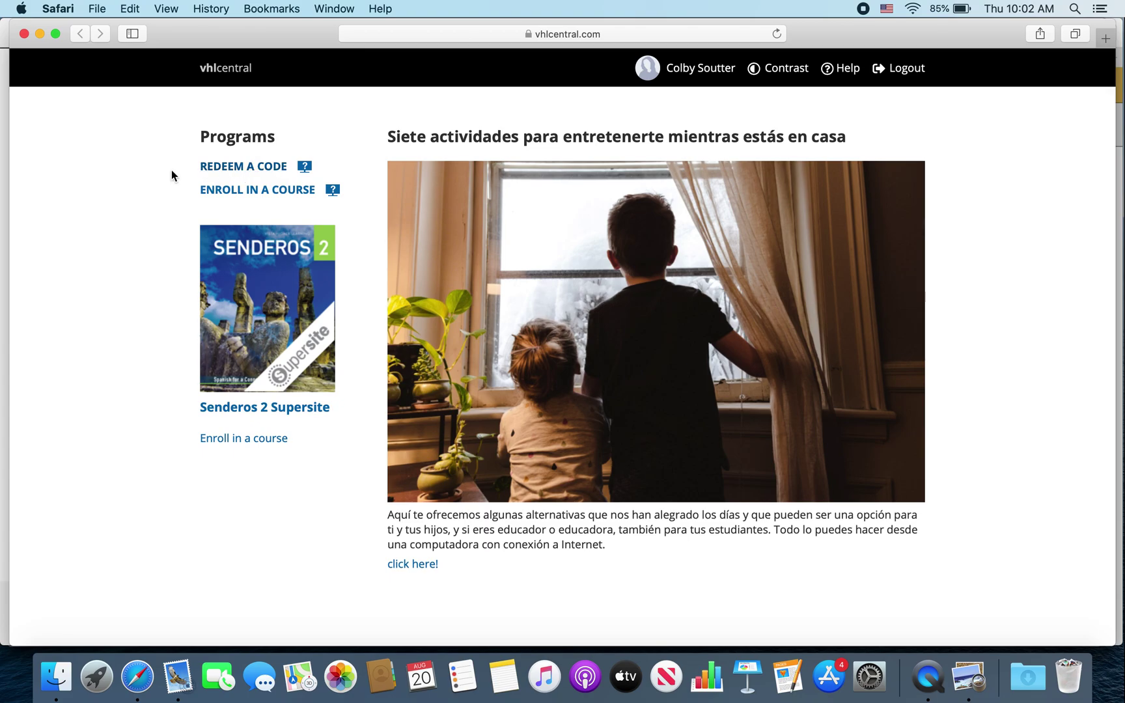
scroll(170, 171, up, 3)
scroll(170, 172, up, 3)
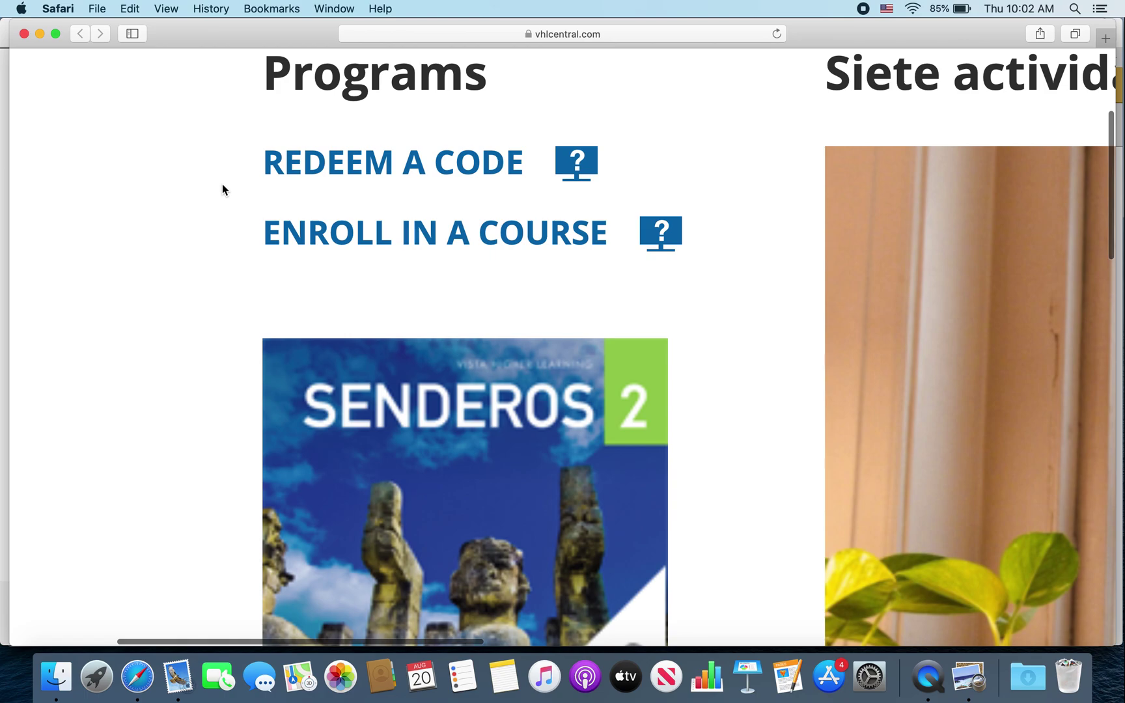
scroll(223, 185, down, 5)
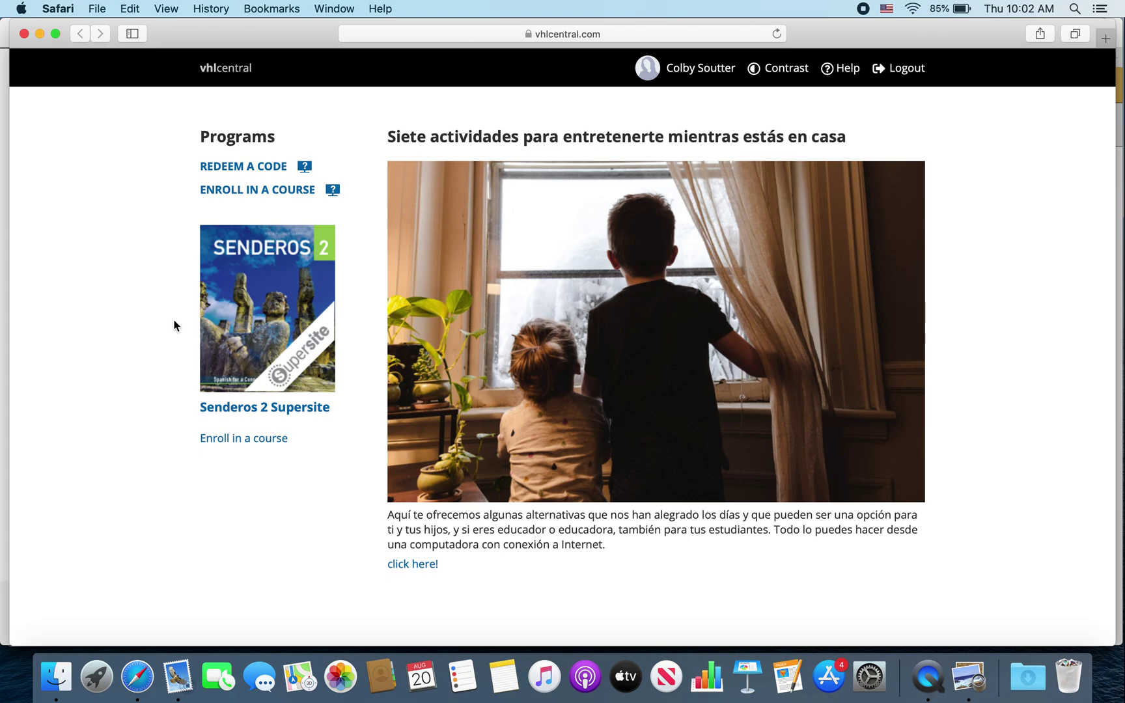
- Switch to Mail, examine the BNC Services proof-of-purchase and eBook access emails, and return to the BC High resource board
key(ctrl+Up)
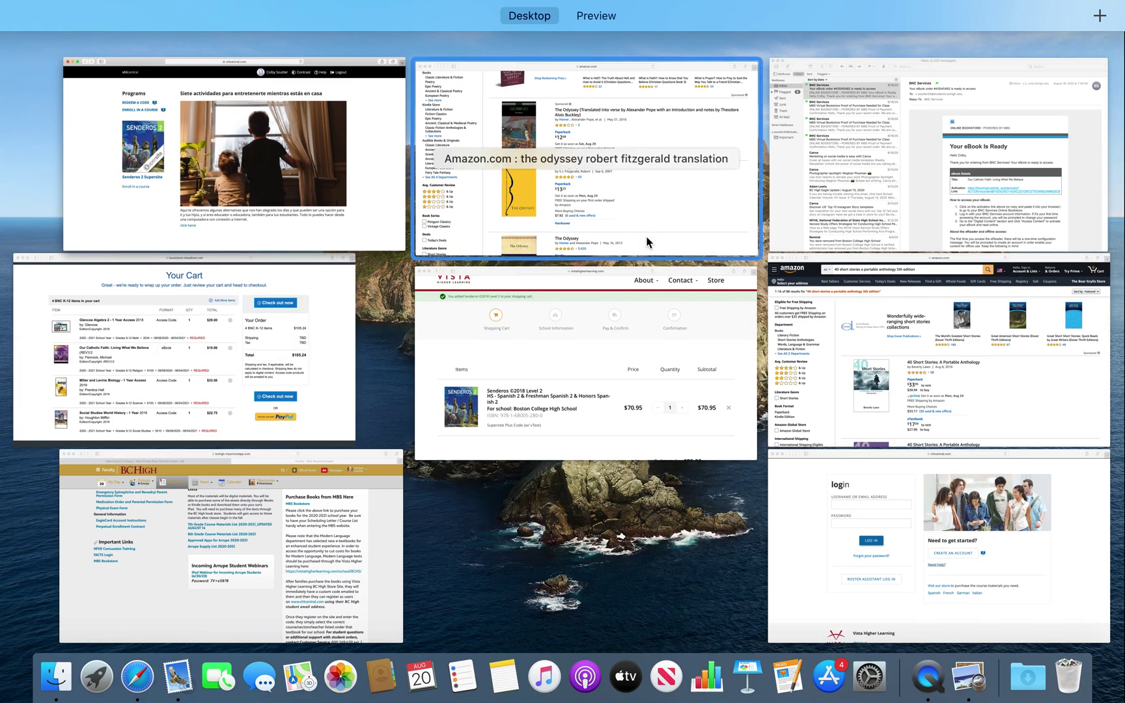
click(874, 170)
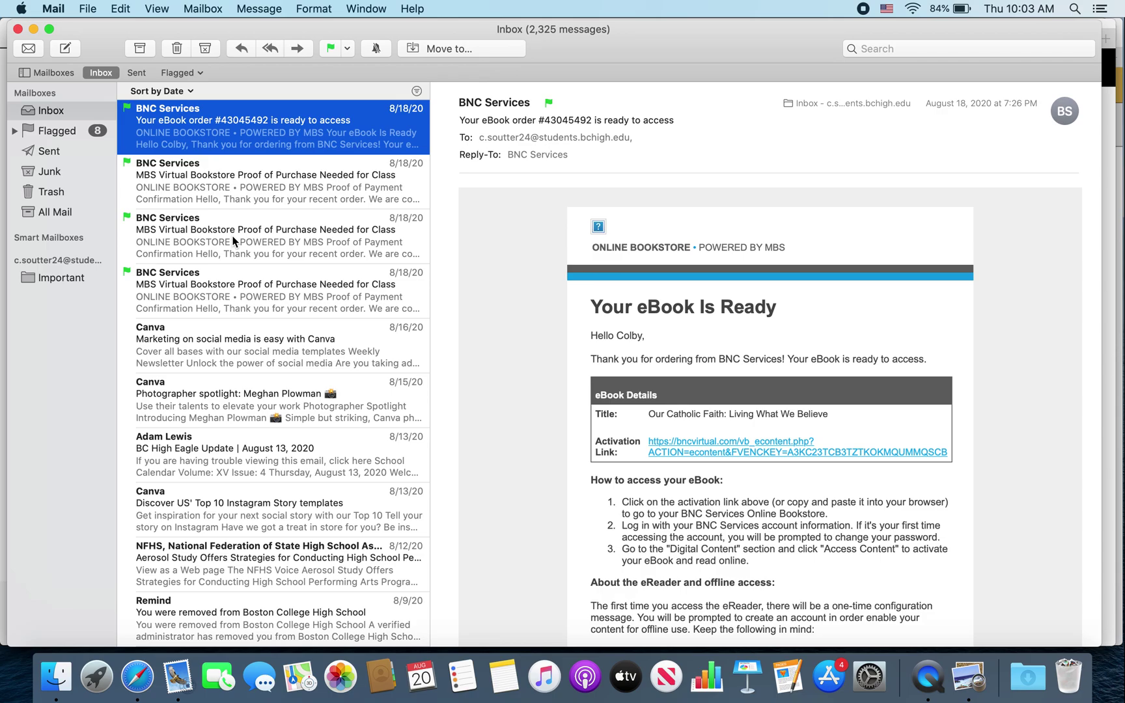
click(265, 194)
click(272, 249)
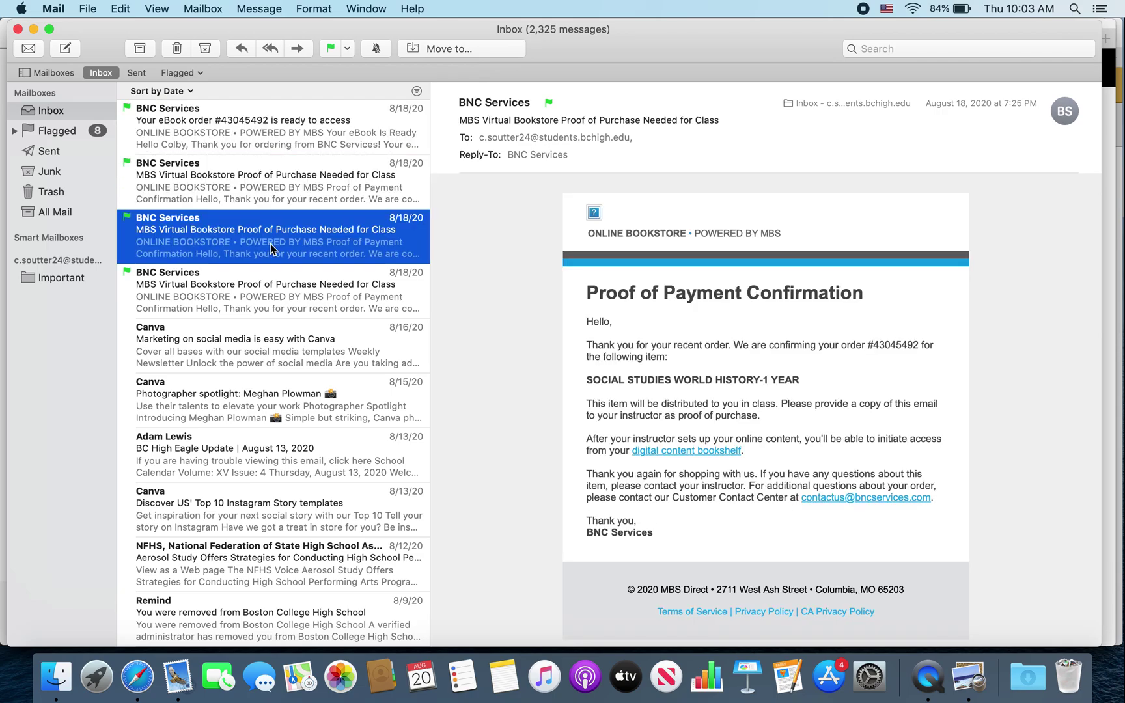
click(273, 298)
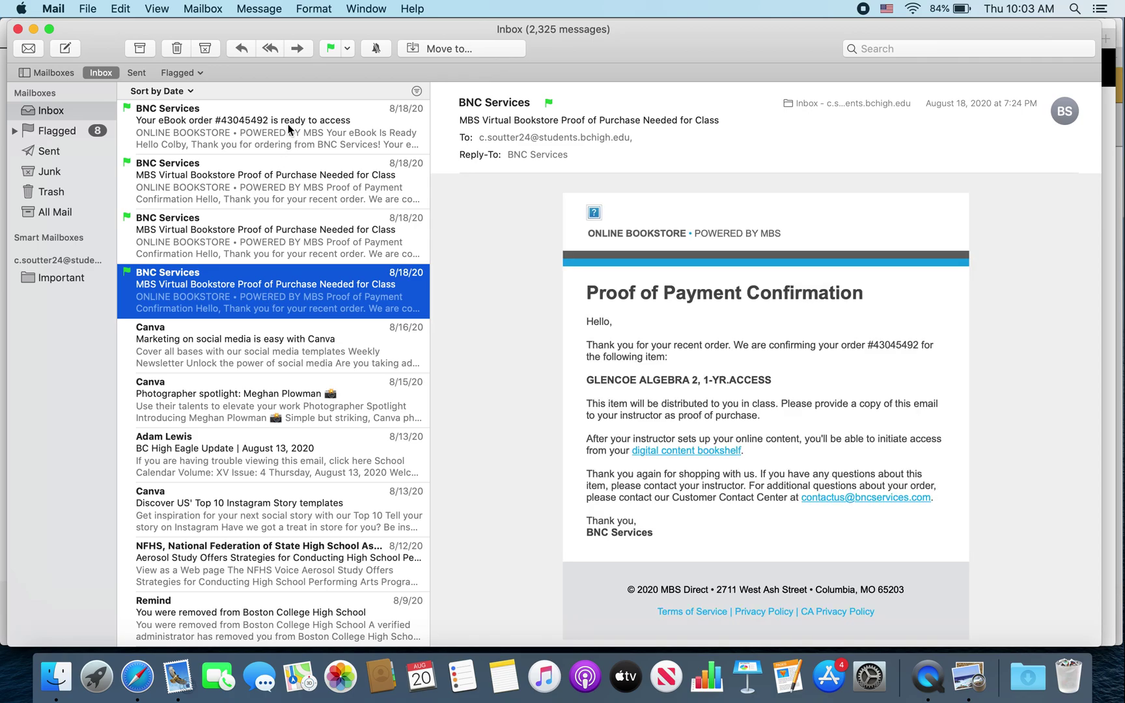
click(289, 128)
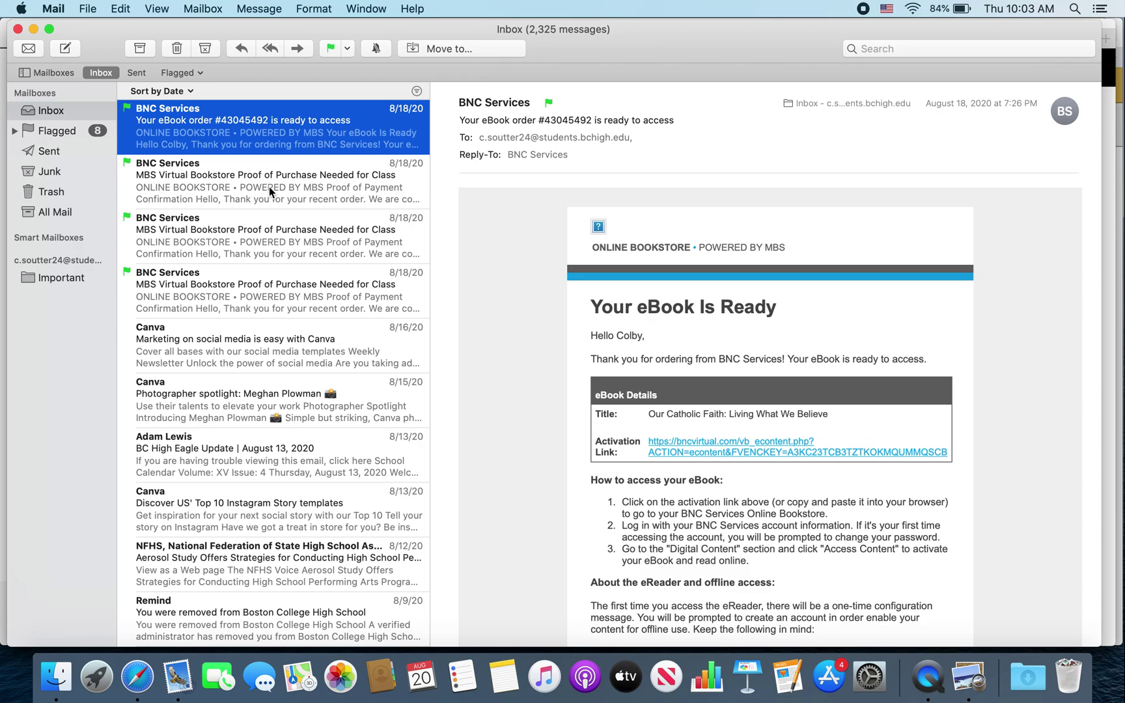
key(ctrl+Up)
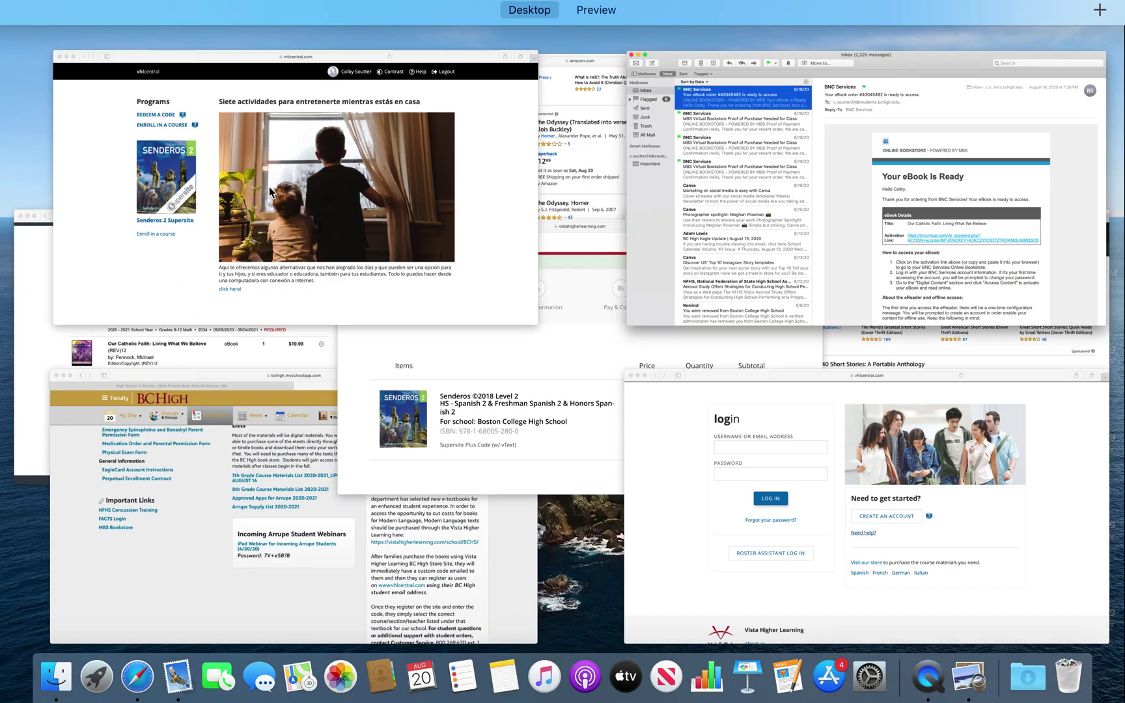
click(141, 583)
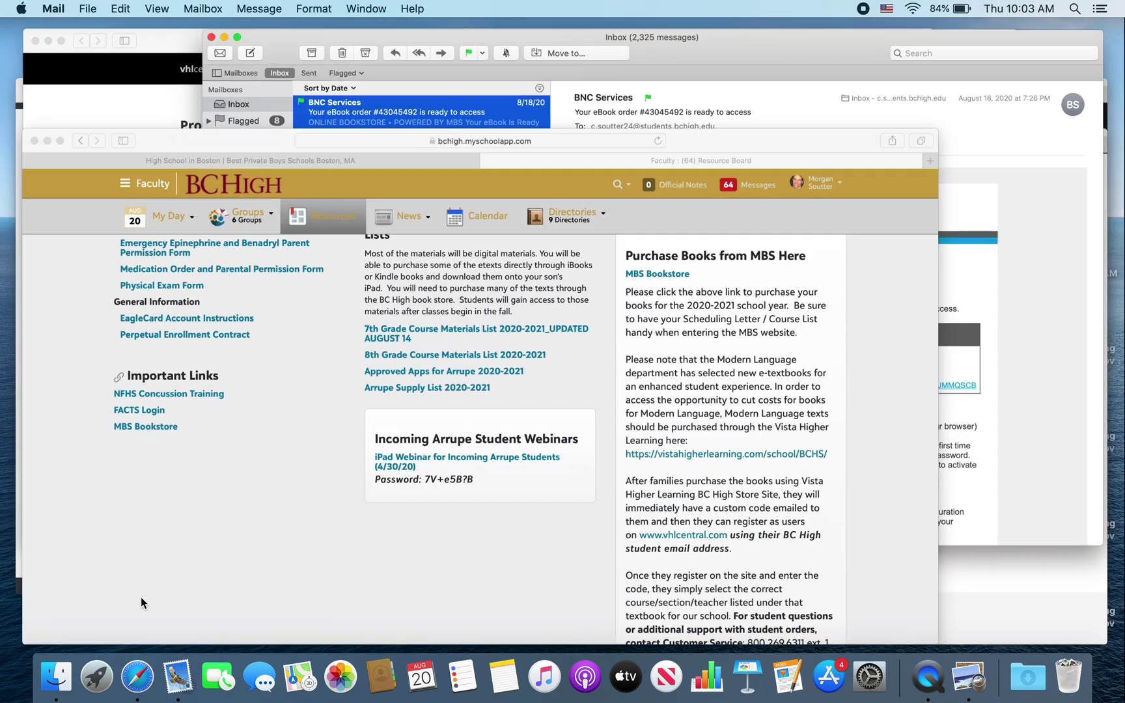